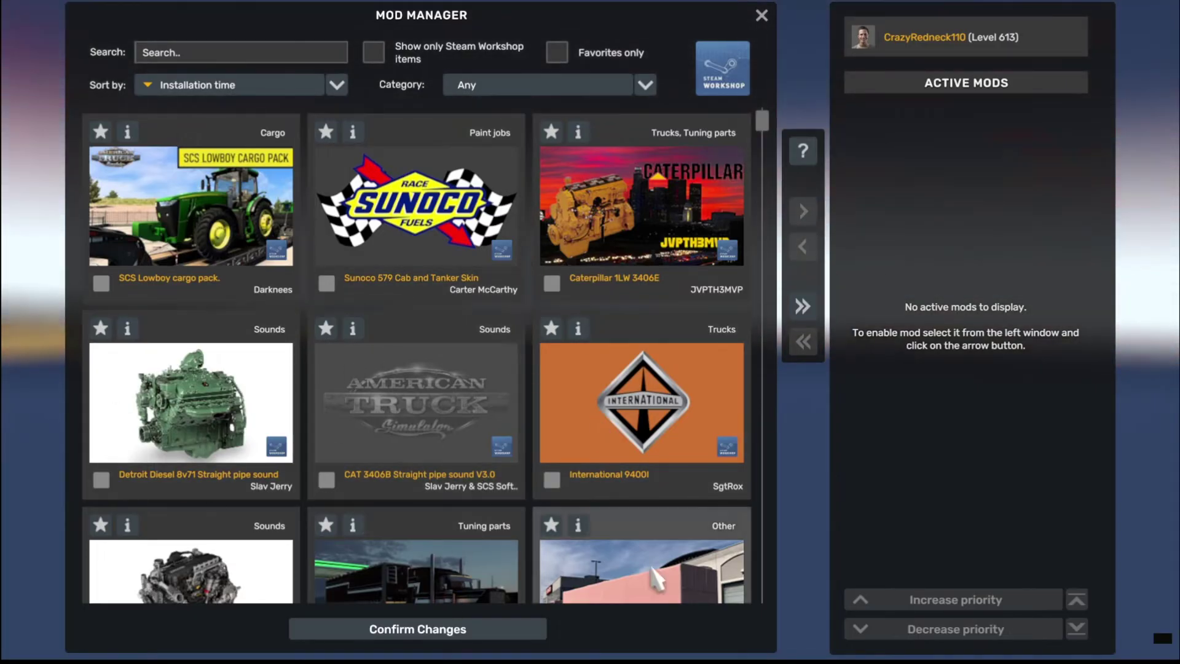
Find the Supercross Team Packs mod in the available mods and activate it
scroll(495, 335, down, 2)
scroll(378, 322, down, 2)
scroll(510, 353, down, 10)
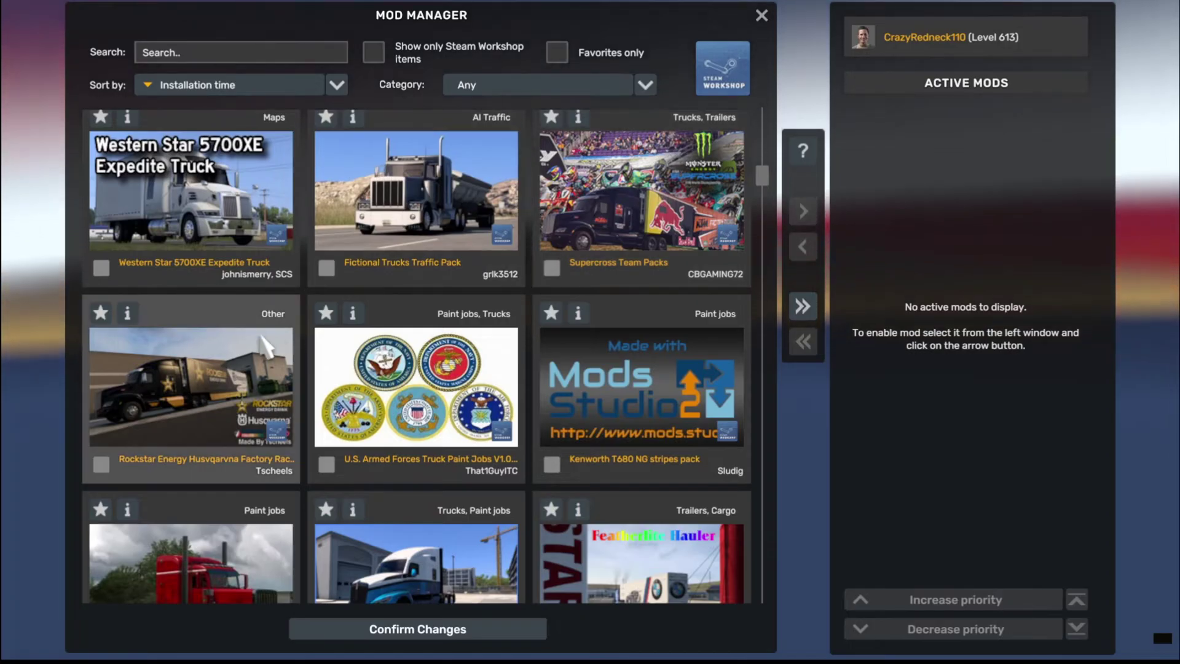
click(647, 225)
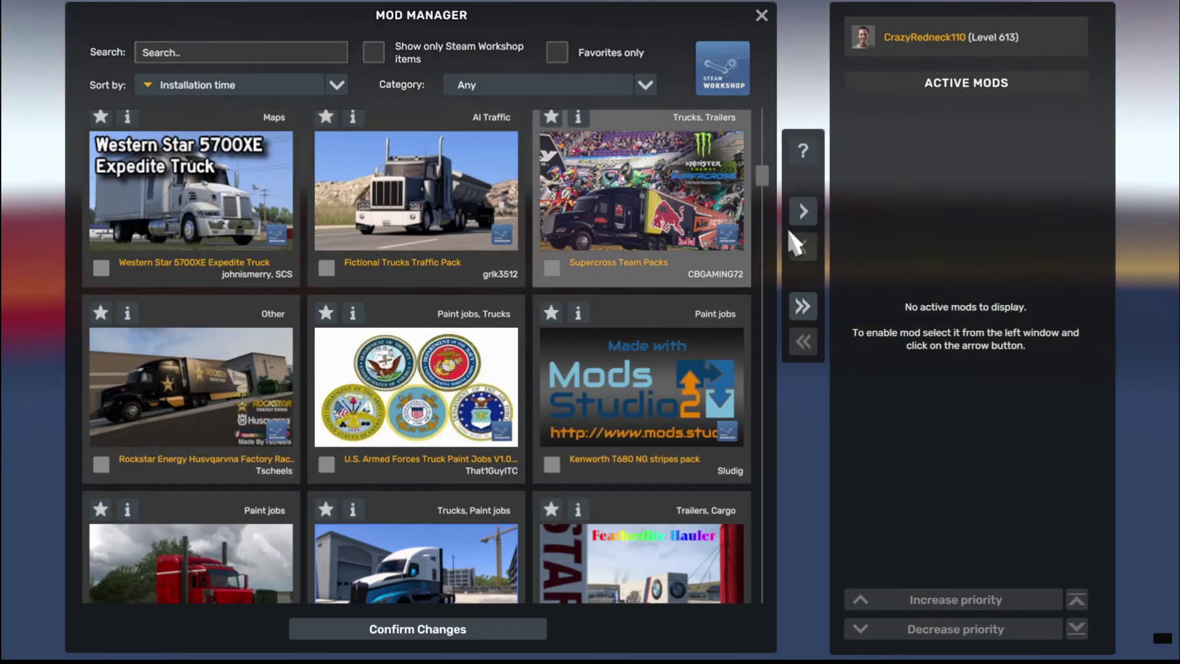
click(809, 221)
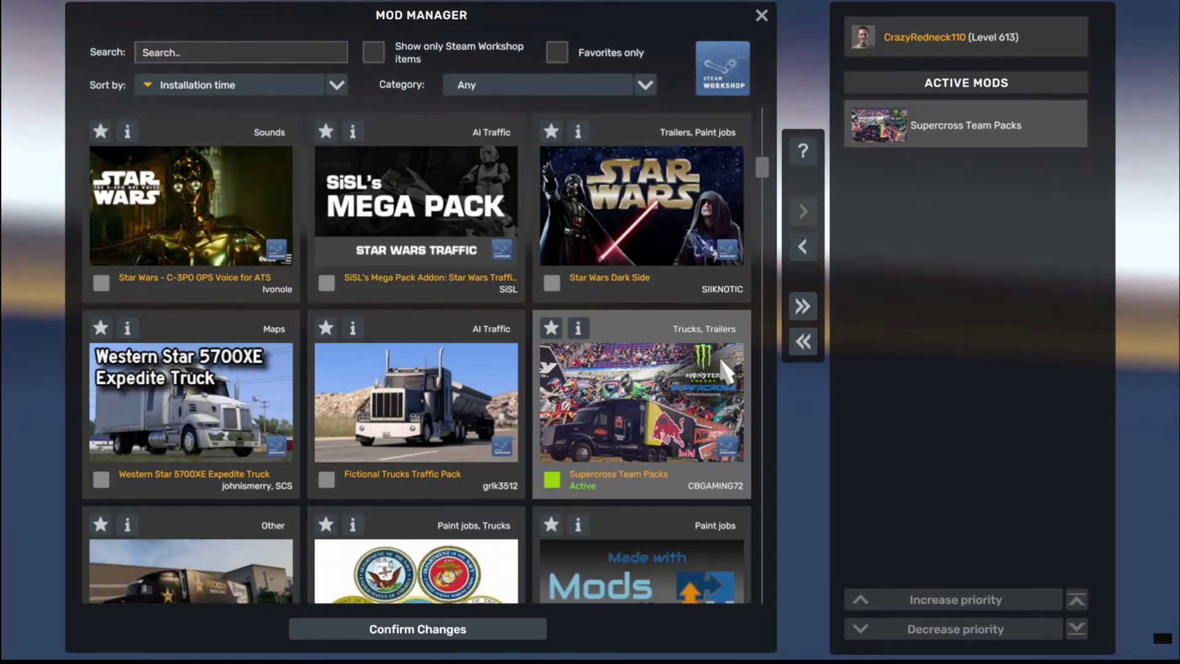
Activate all available mods at once and look through the resulting active mods list
click(803, 305)
scroll(991, 185, down, 8)
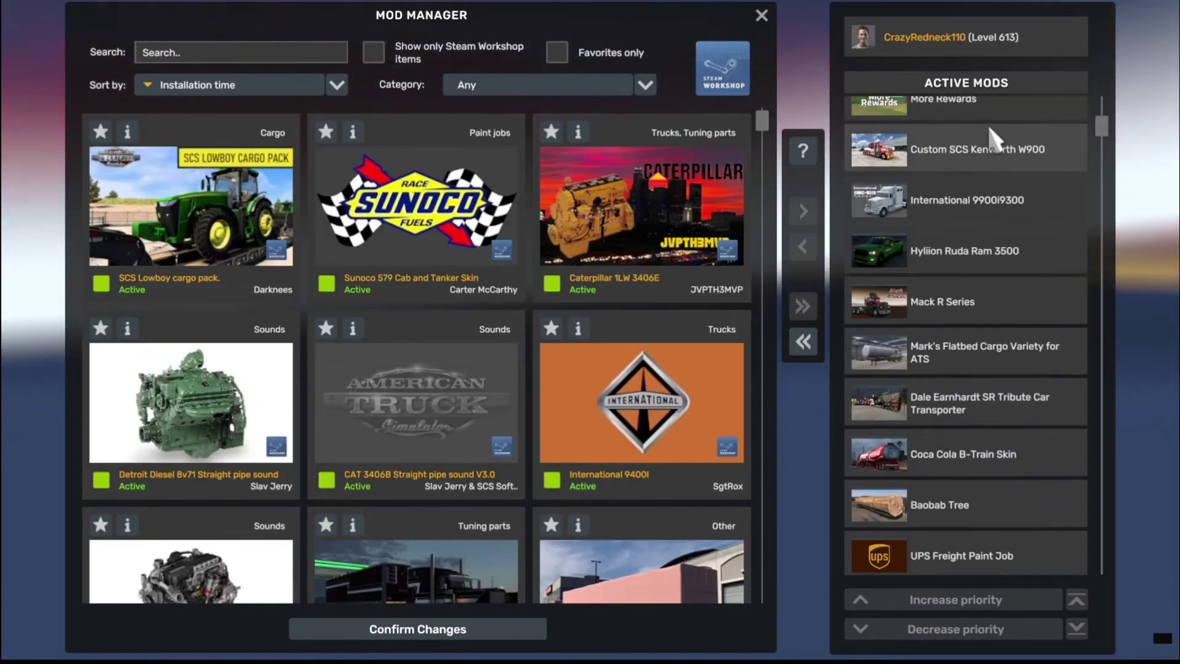
scroll(993, 284, down, 10)
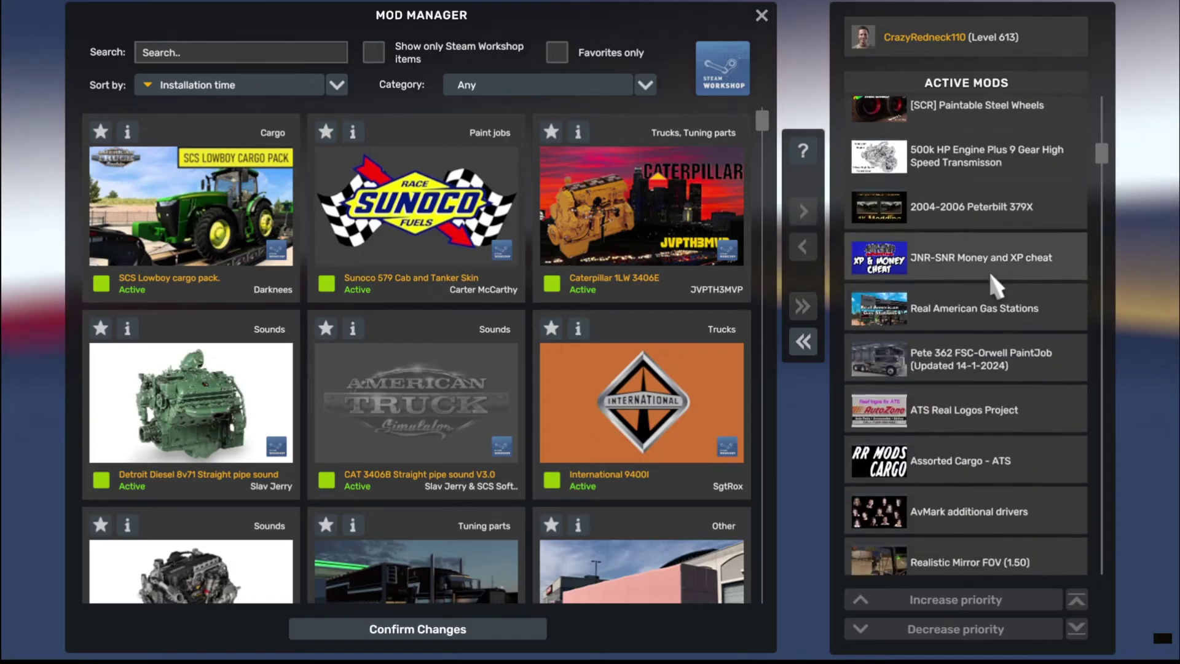
scroll(993, 280, down, 12)
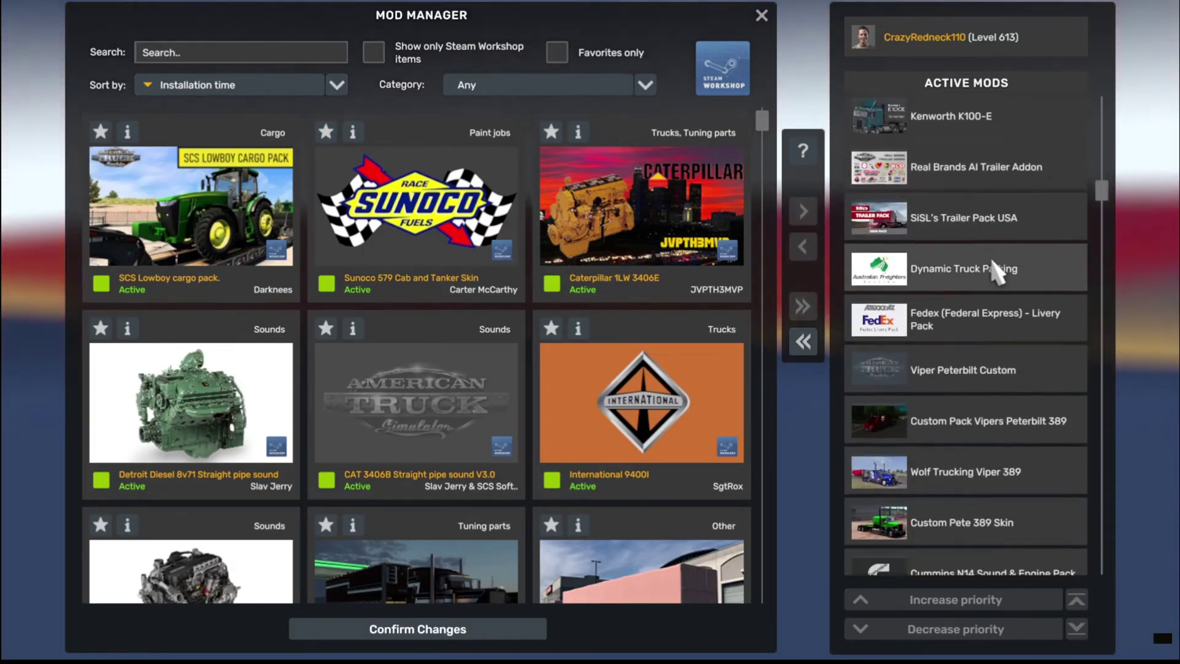
scroll(992, 258, down, 12)
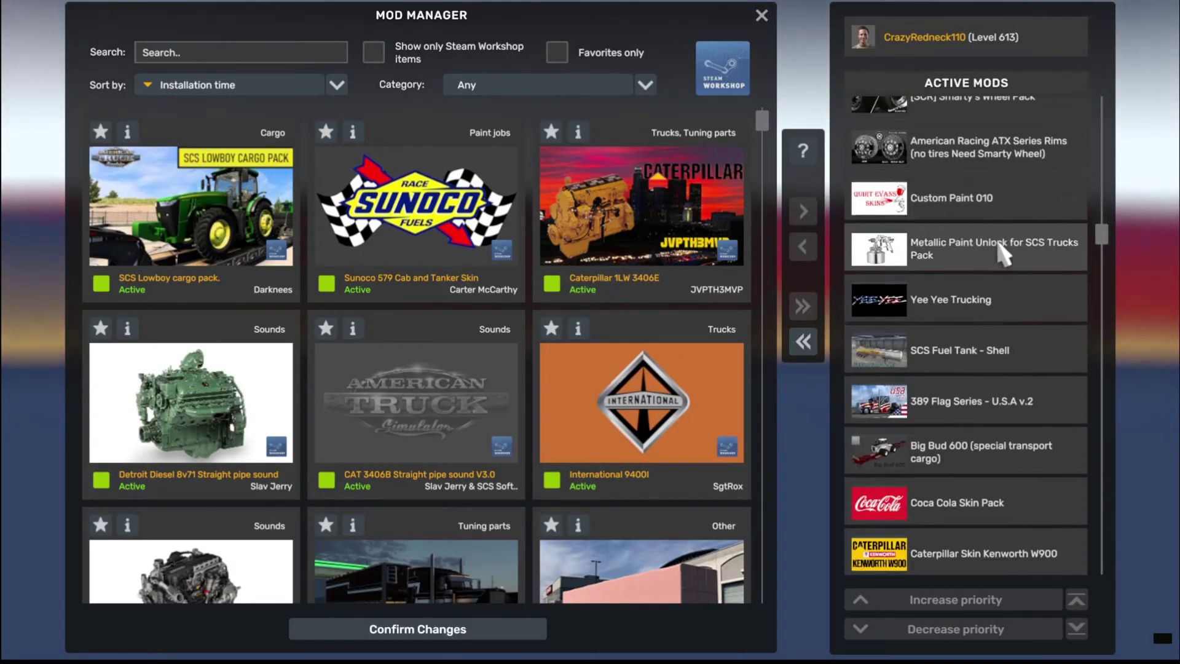
scroll(1003, 243, down, 1)
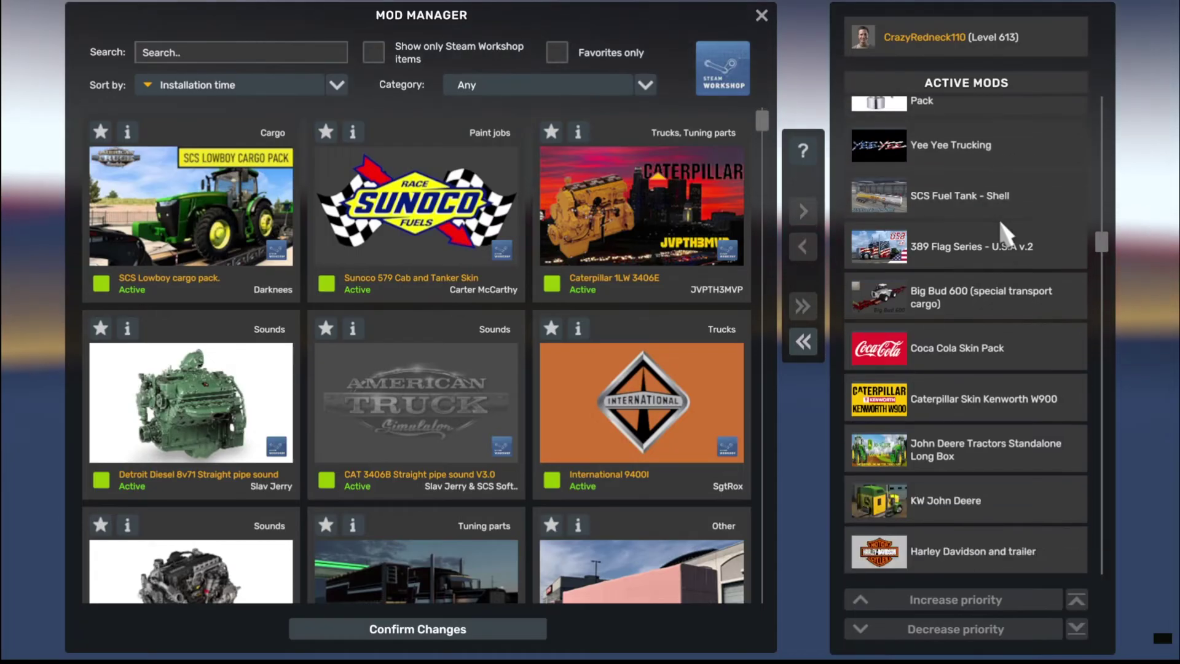
scroll(1001, 215, down, 7)
scroll(1044, 236, down, 3)
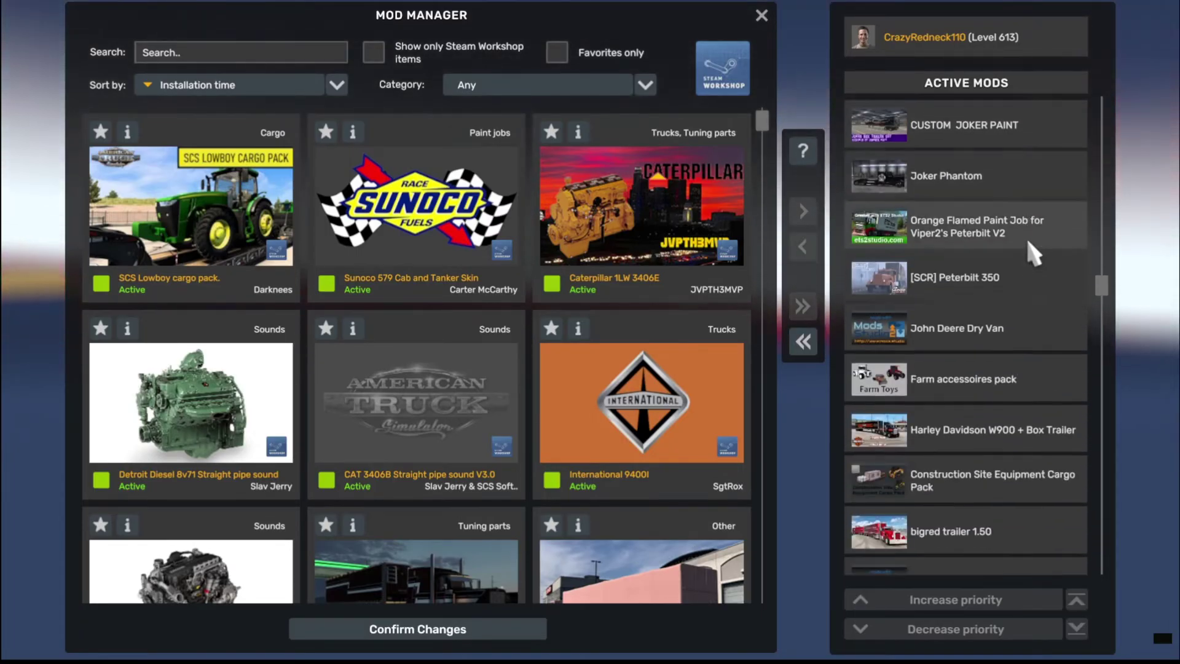
scroll(1028, 241, down, 10)
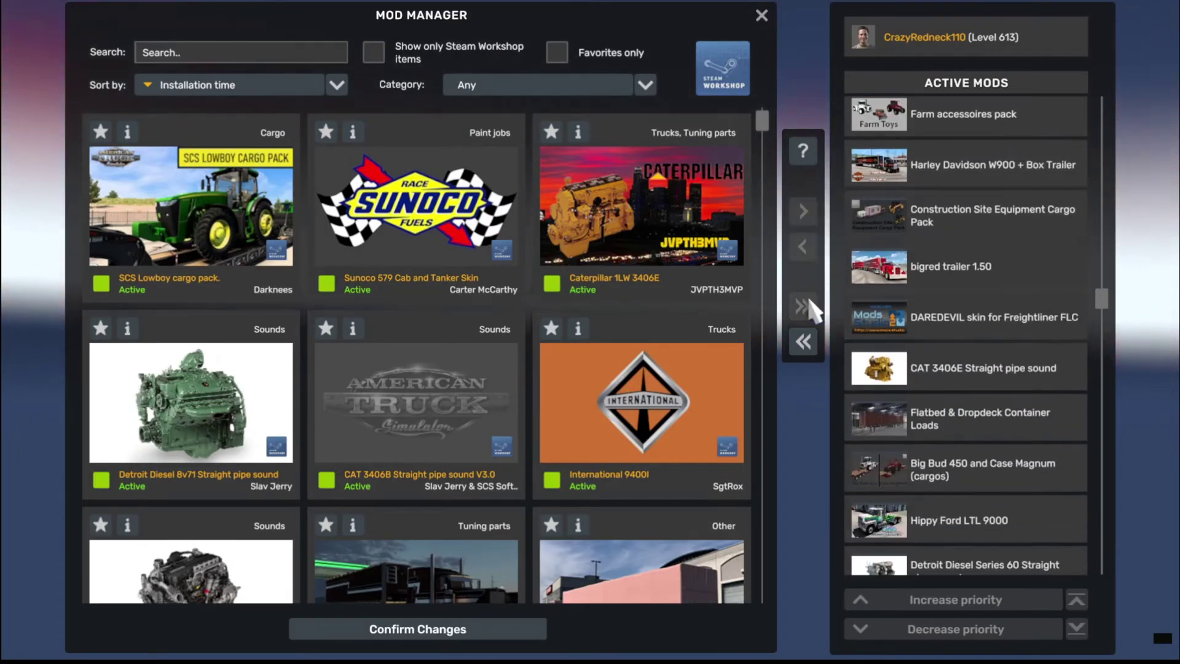
Disable all active mods
click(801, 344)
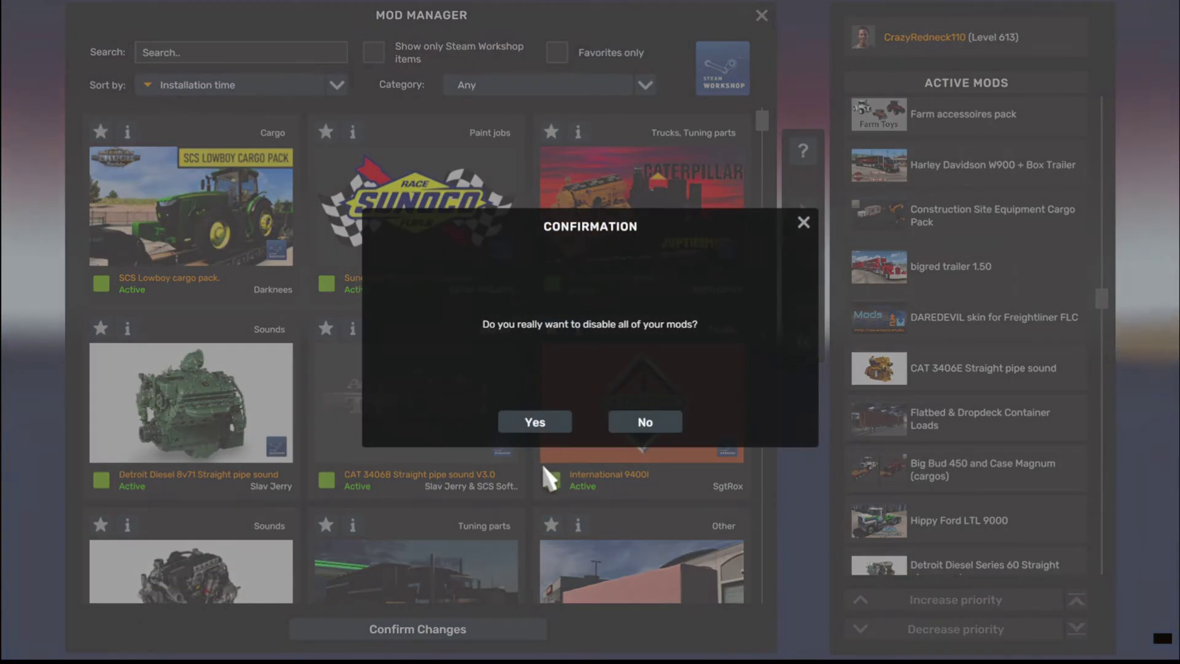
click(534, 422)
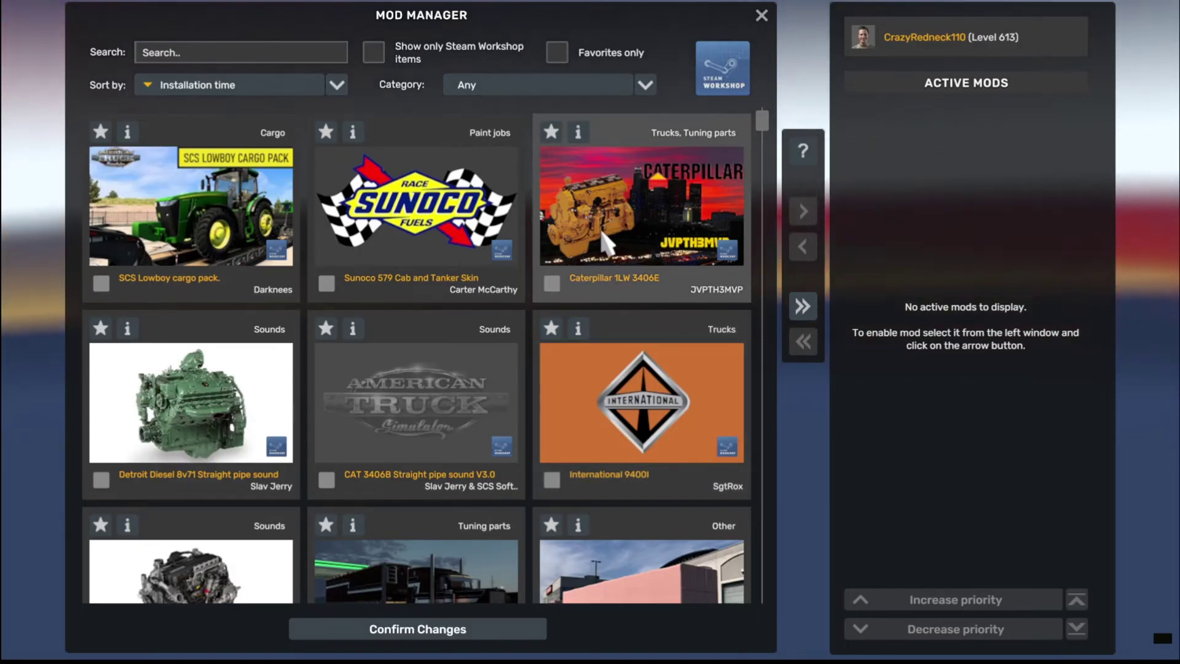
Examine the available mods and the category label shown on each one
scroll(605, 241, down, 1)
scroll(557, 369, down, 1)
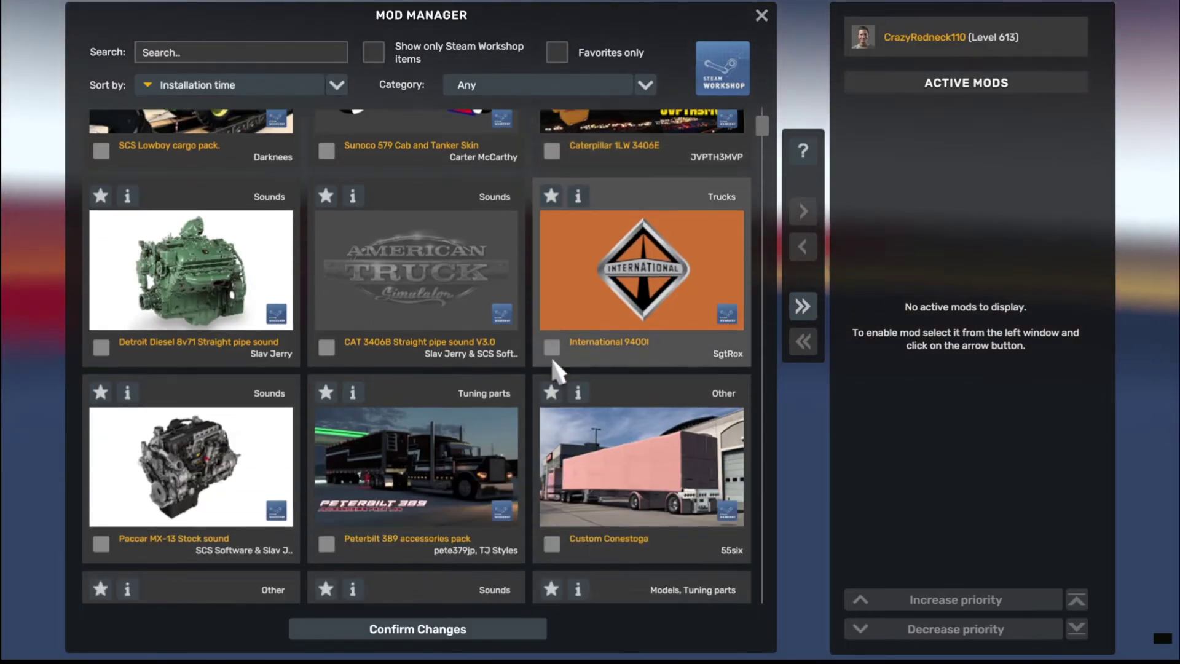
scroll(572, 304, down, 1)
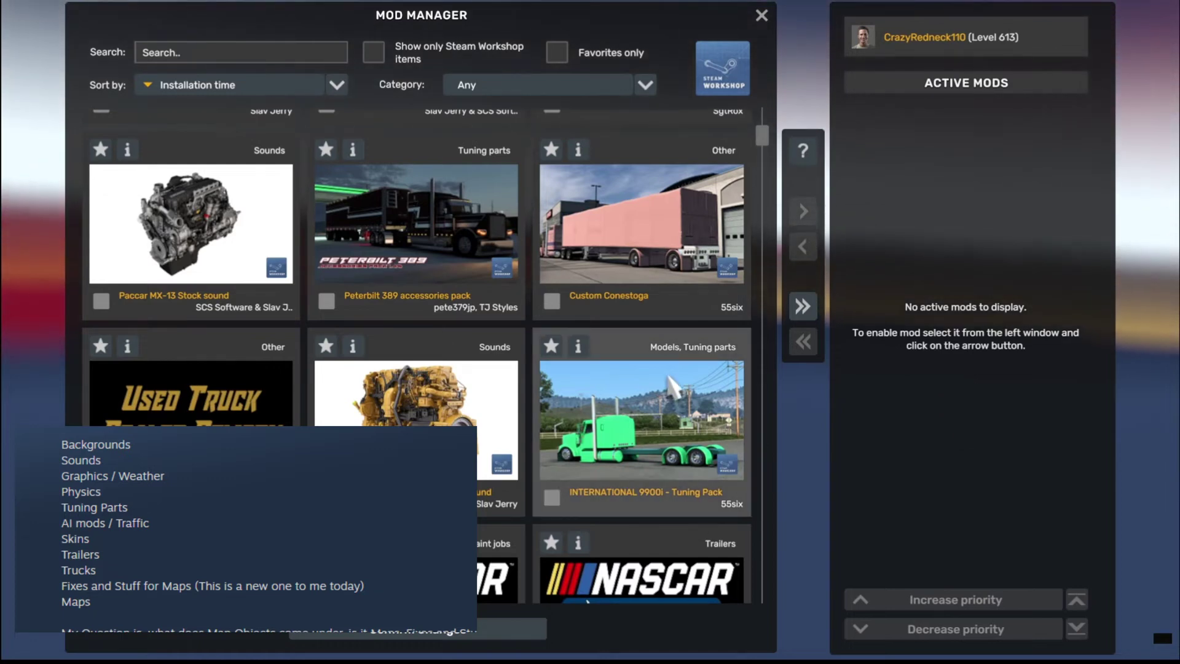
scroll(668, 386, down, 2)
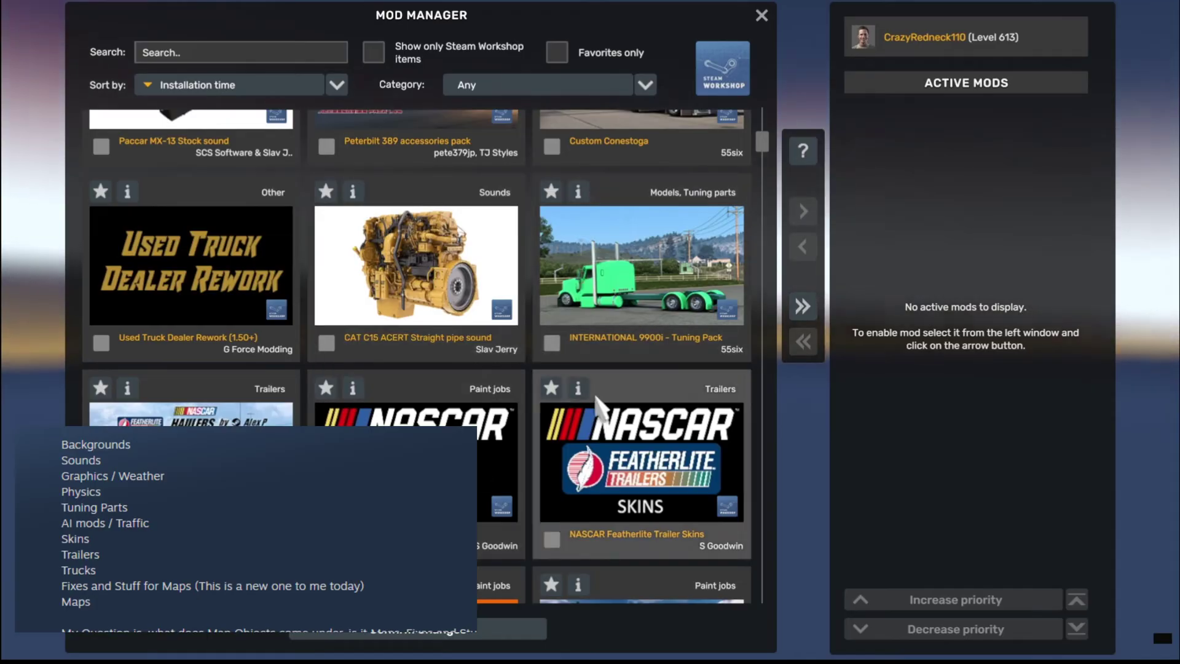
scroll(521, 292, up, 3)
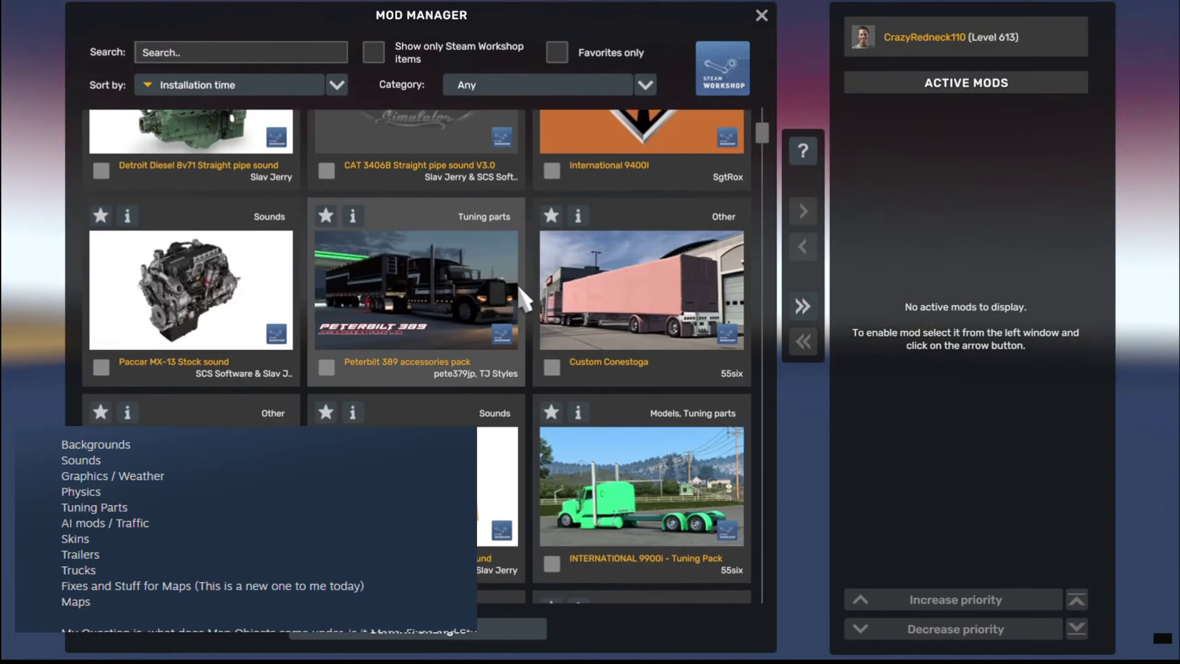
scroll(518, 317, up, 4)
scroll(526, 266, down, 3)
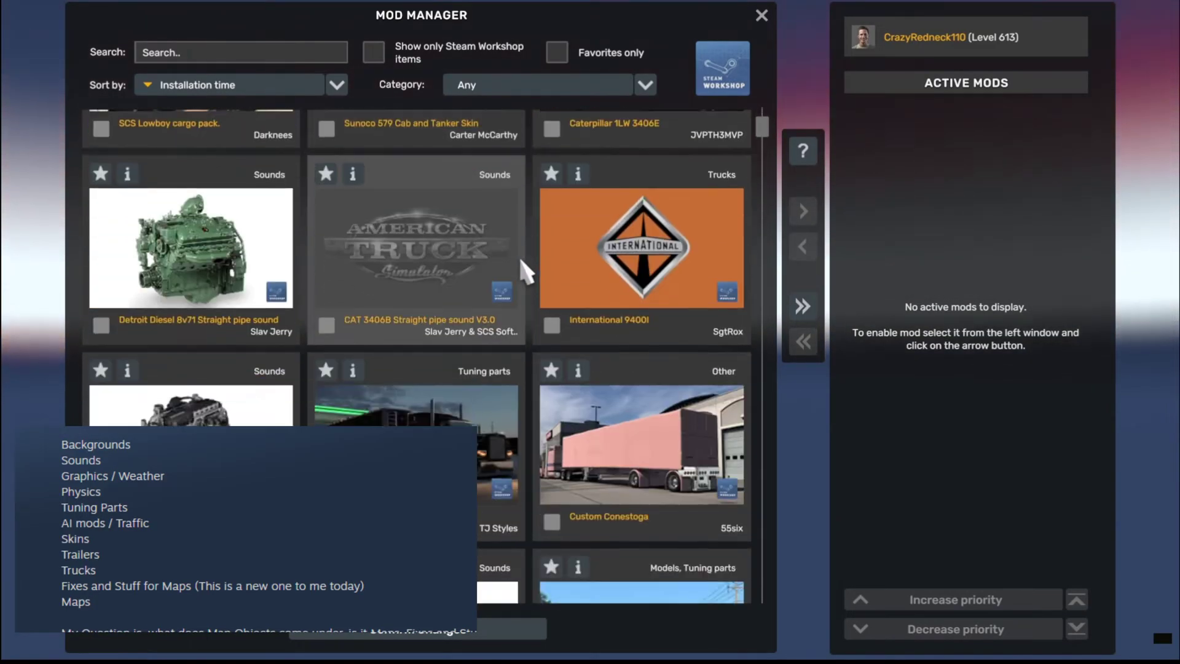
scroll(527, 263, up, 3)
scroll(434, 220, down, 2)
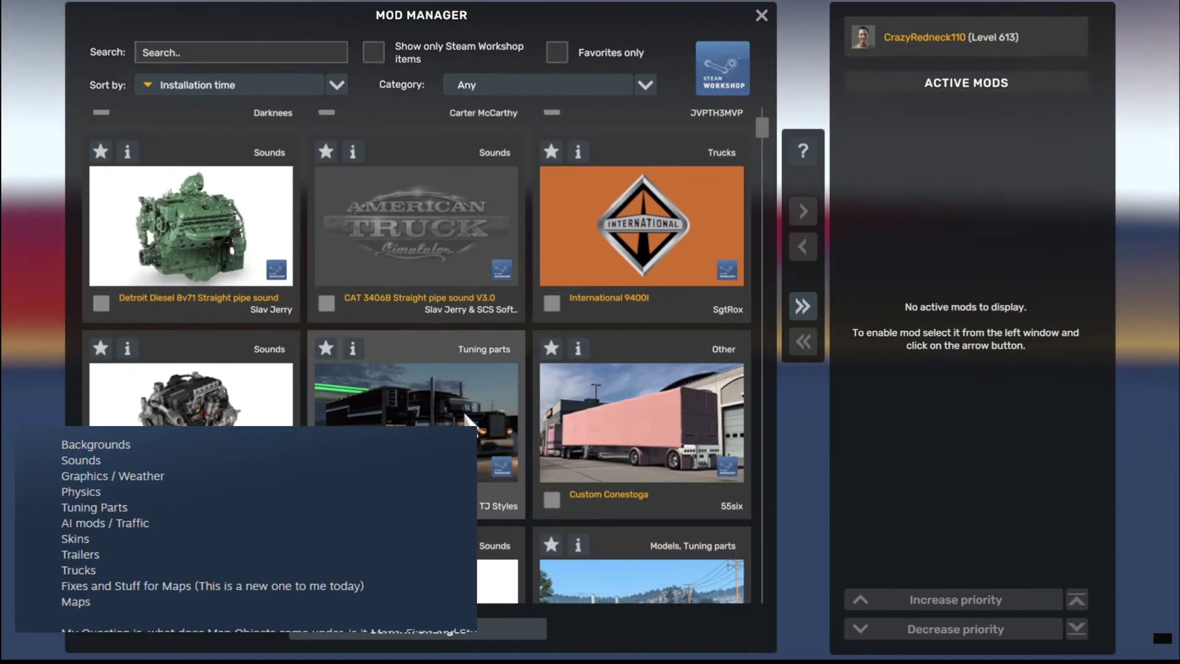
scroll(469, 423, down, 2)
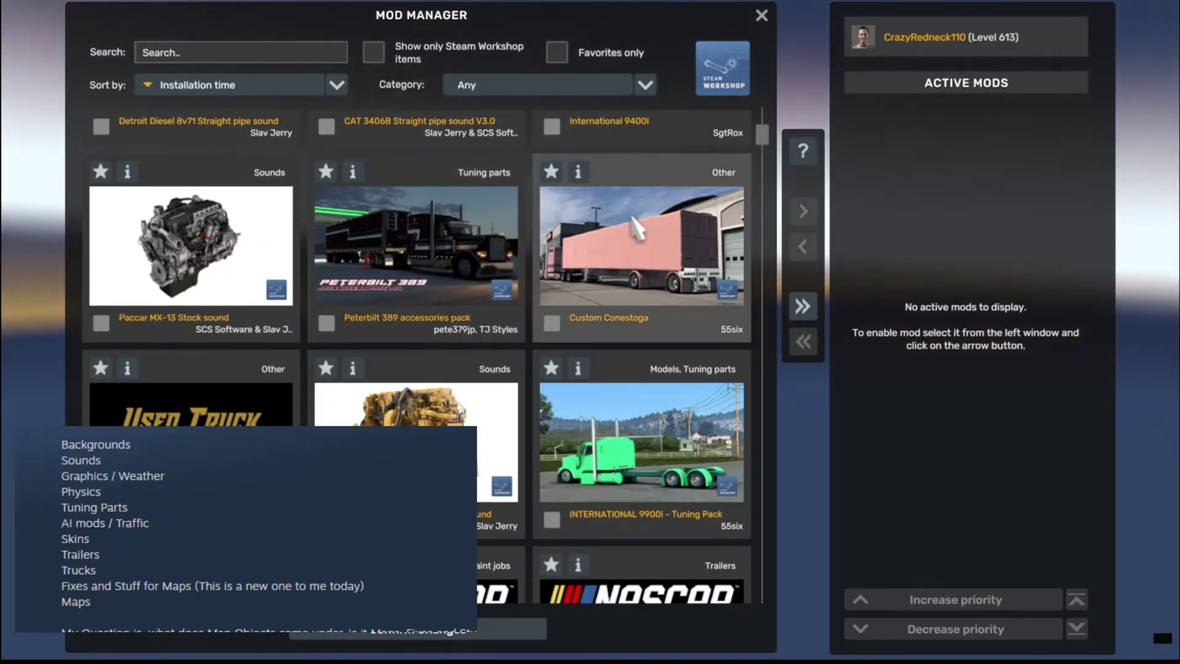
scroll(470, 227, down, 1)
scroll(704, 295, down, 2)
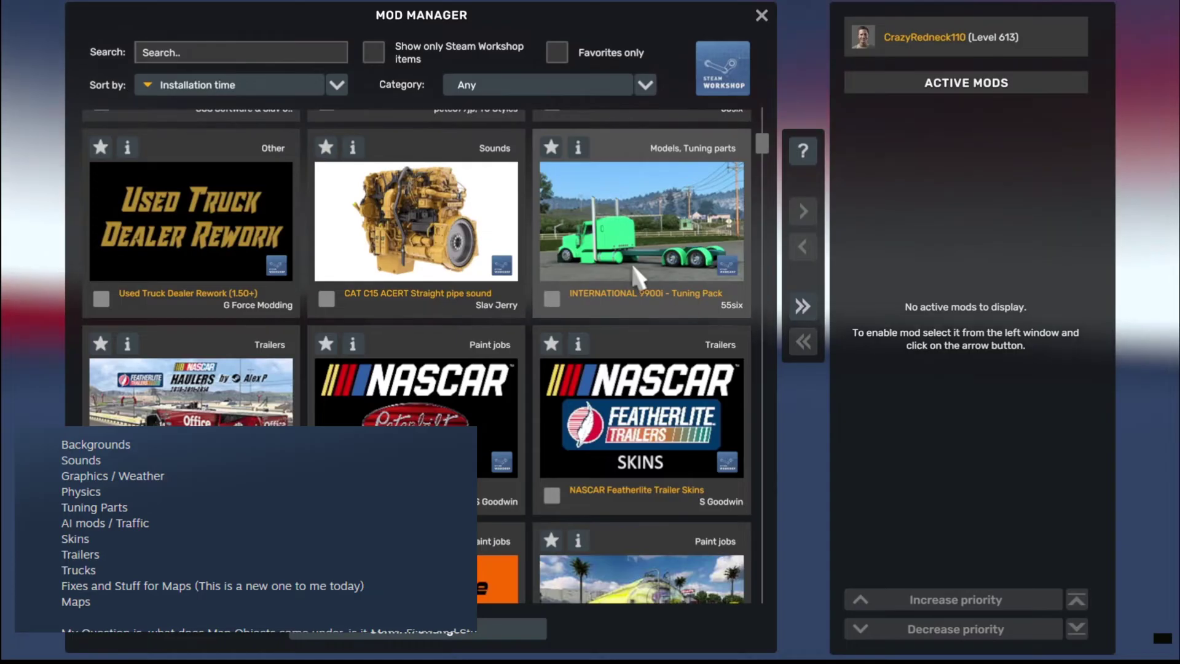
Activate the Western Star 5700XE Expedite Truck mod from the Maps category as the first active mod
scroll(202, 261, down, 7)
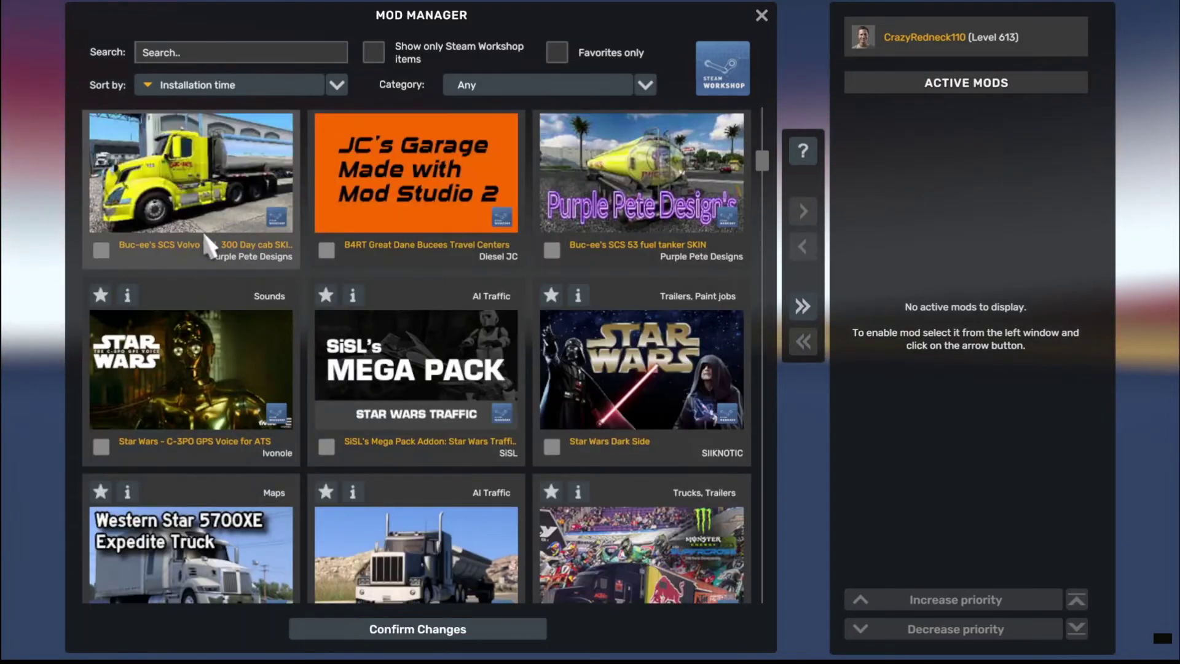
scroll(203, 234, down, 3)
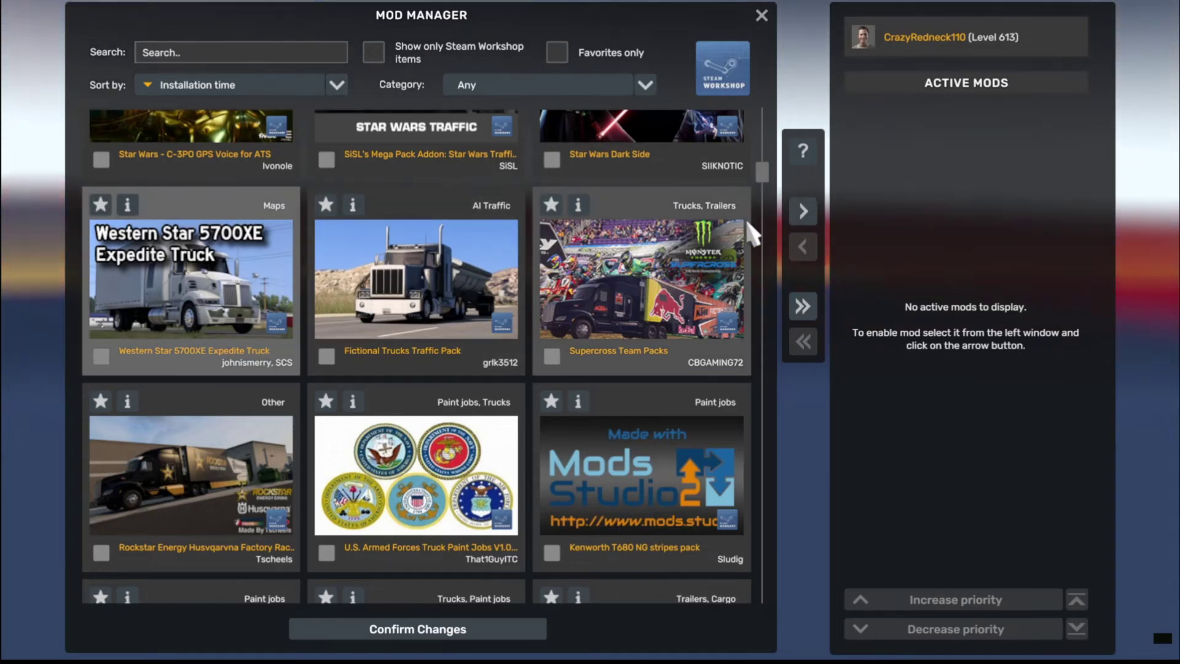
click(803, 210)
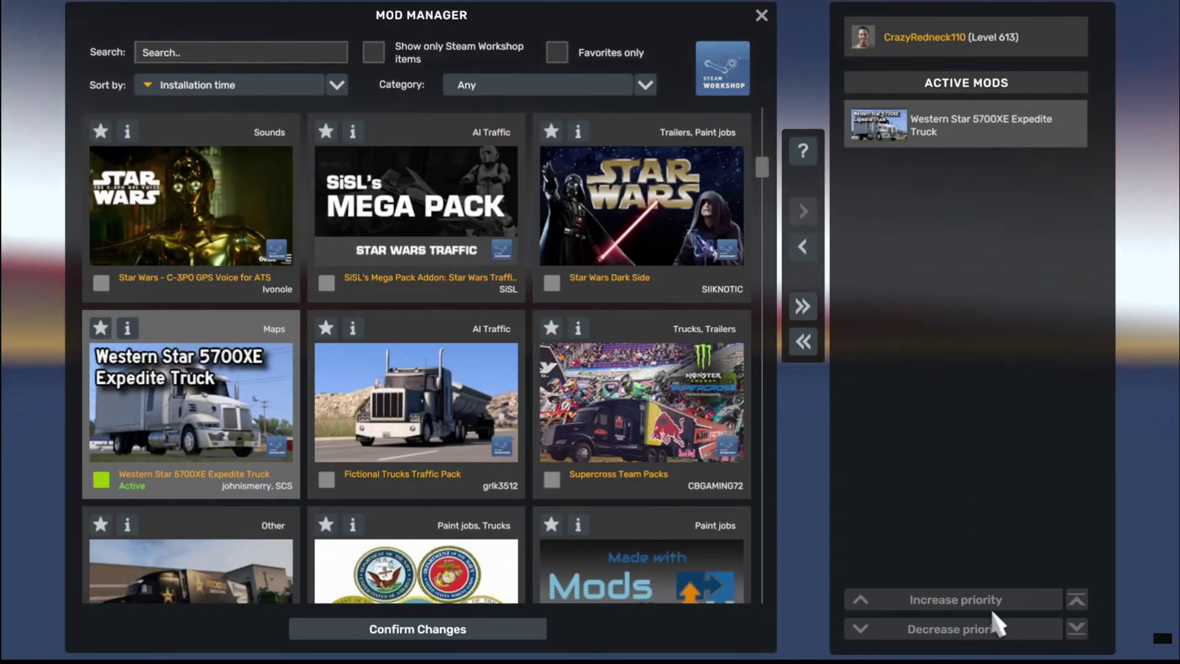
Activate the [SCR] Scot A2HD v2 truck mod from further down the available mods
scroll(416, 356, down, 2)
scroll(357, 229, down, 6)
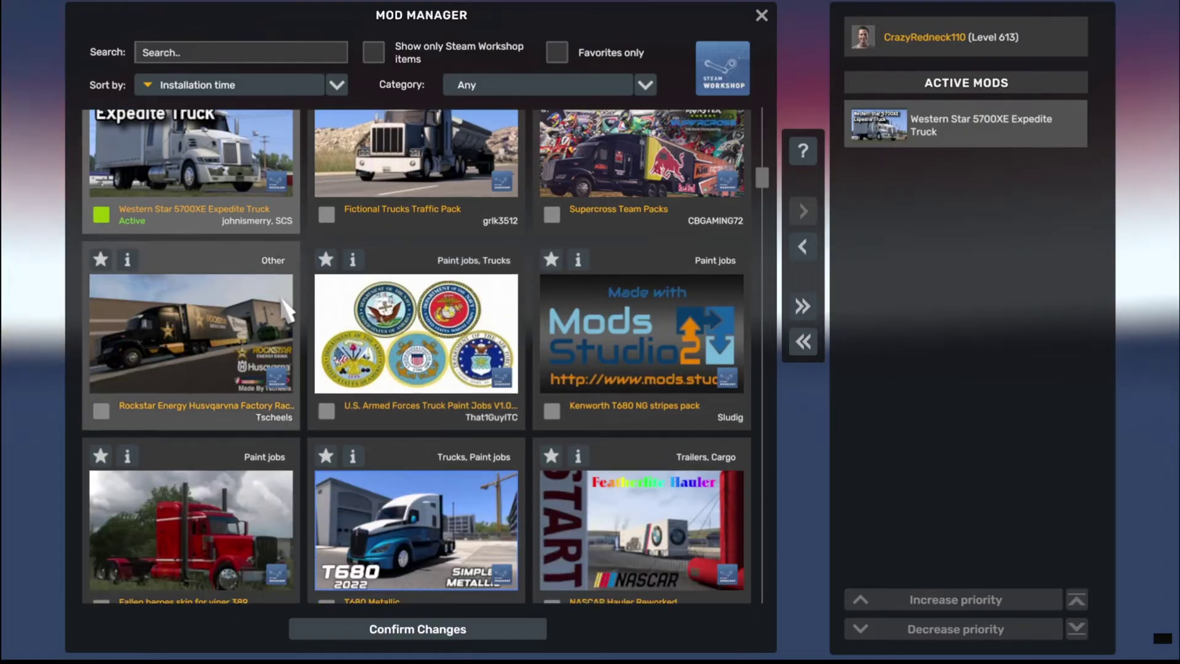
scroll(301, 258, down, 2)
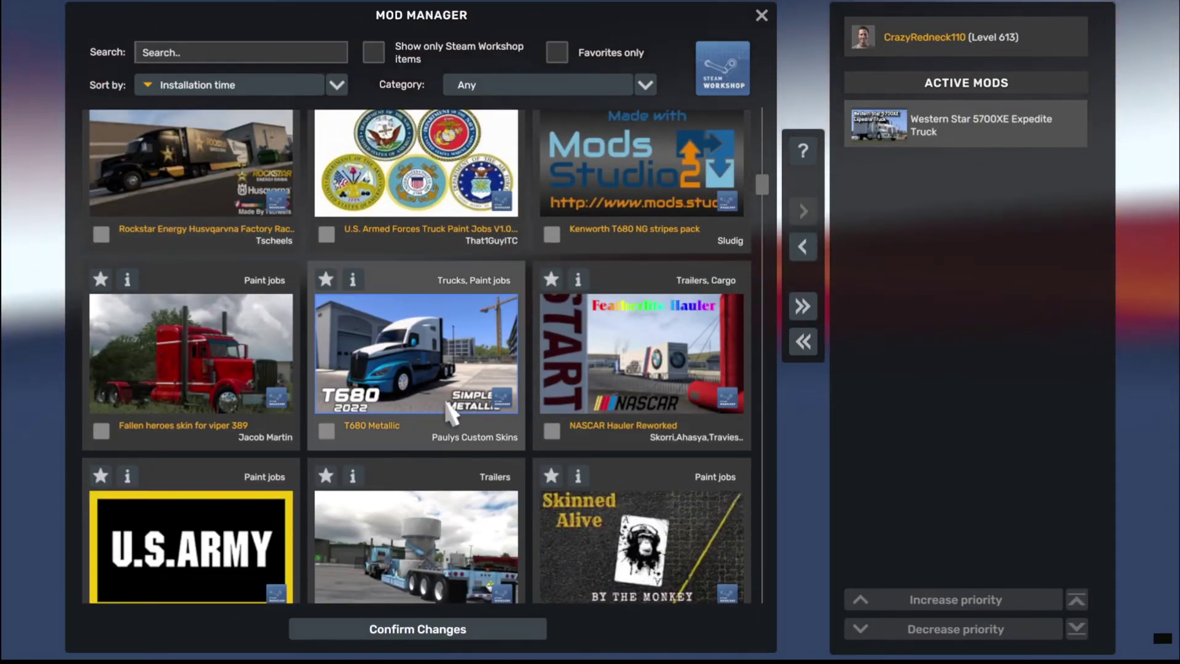
scroll(481, 315, down, 12)
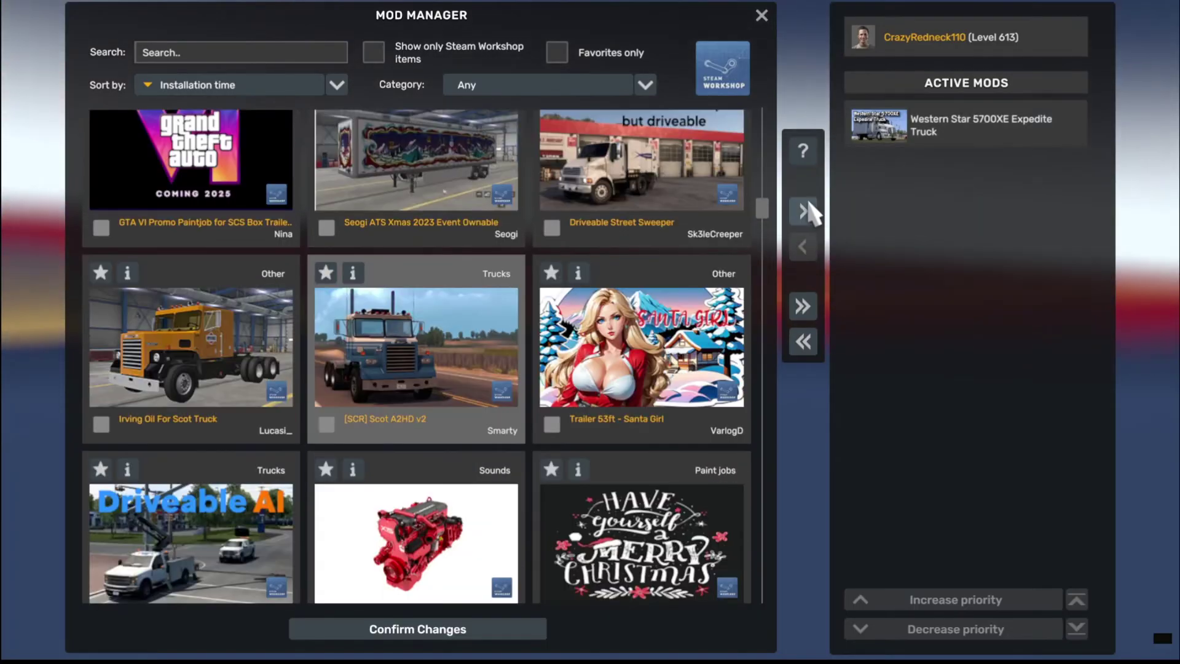
click(481, 314)
click(804, 211)
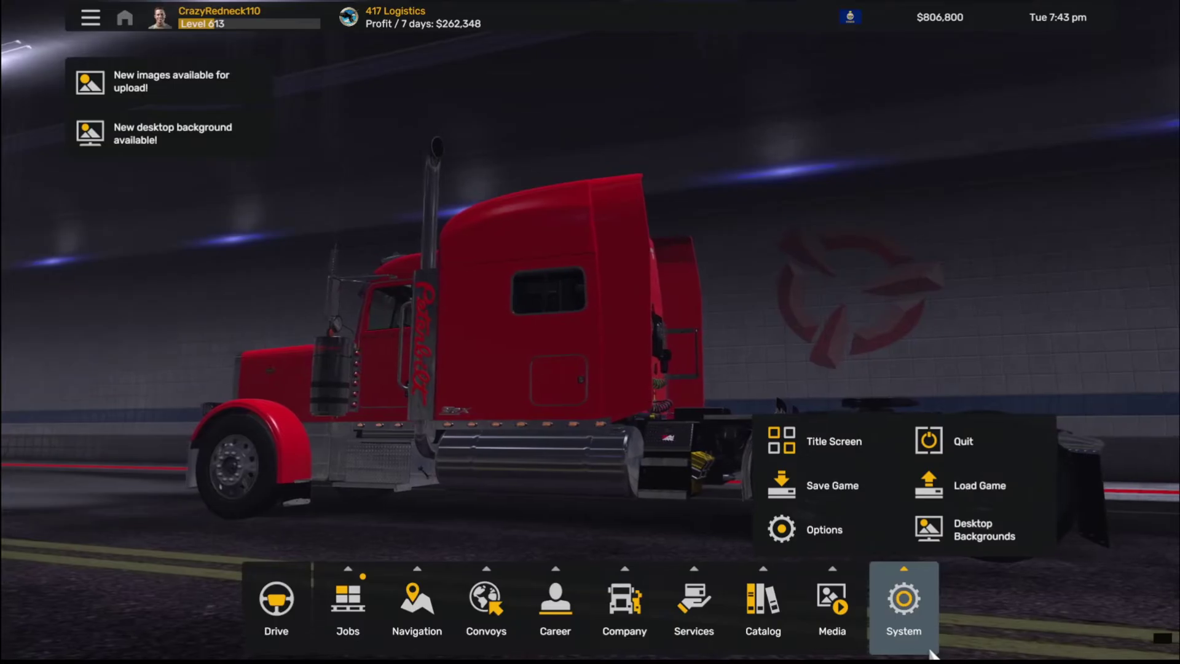
key(Escape)
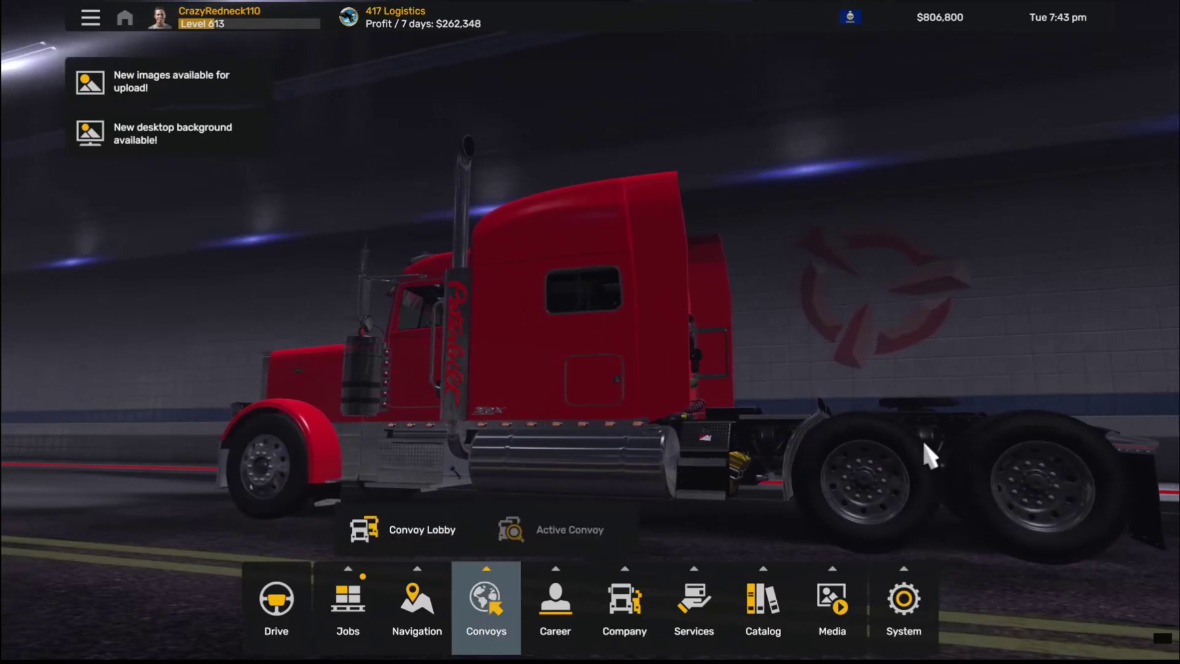
mouse_move(763, 599)
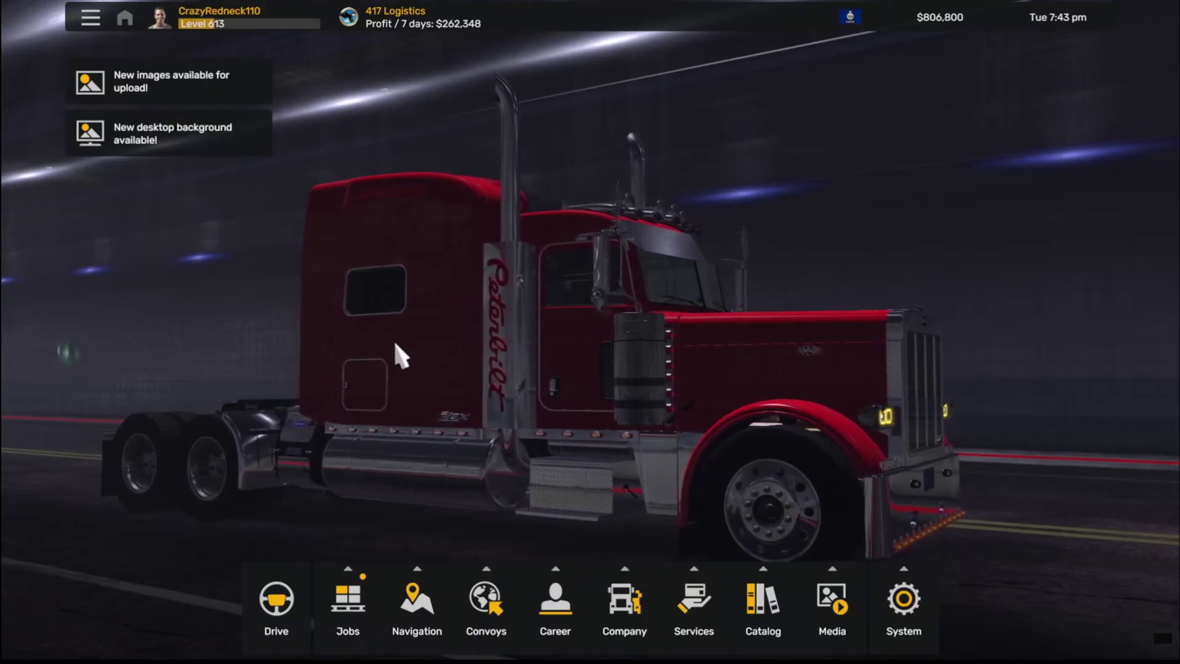
key(Escape)
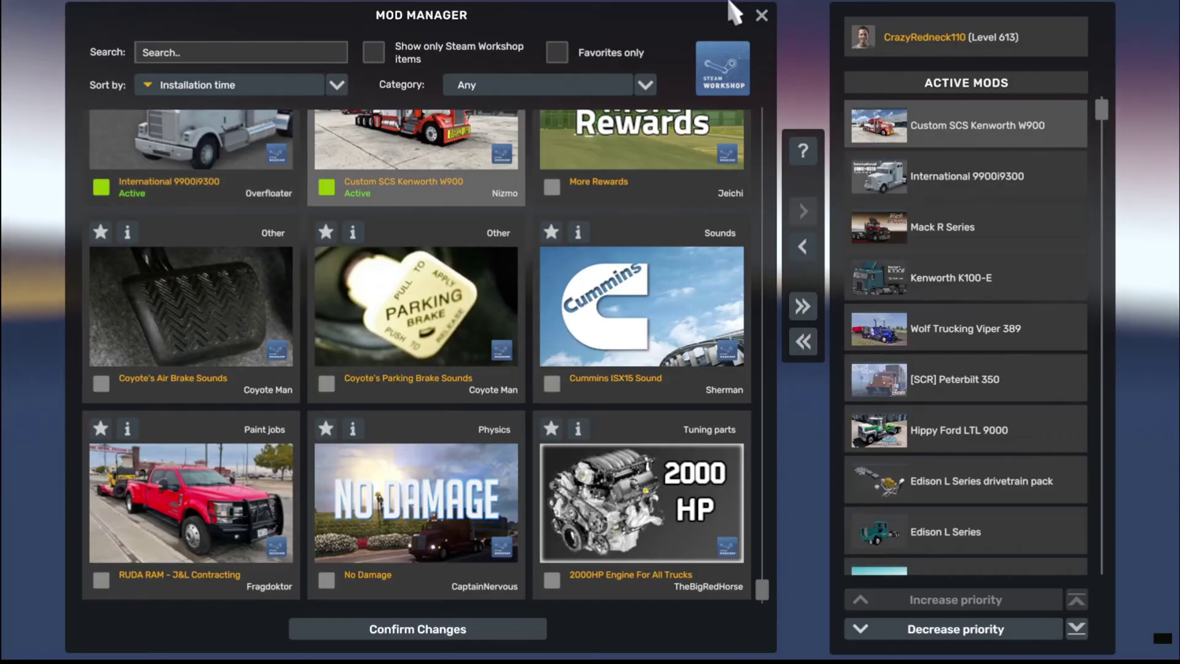
Activate the Dale Earnhardt SR Tribute Car Transporter and Coca Cola B-Train Skin mods, placing them above the truck mods
scroll(502, 282, up, 2)
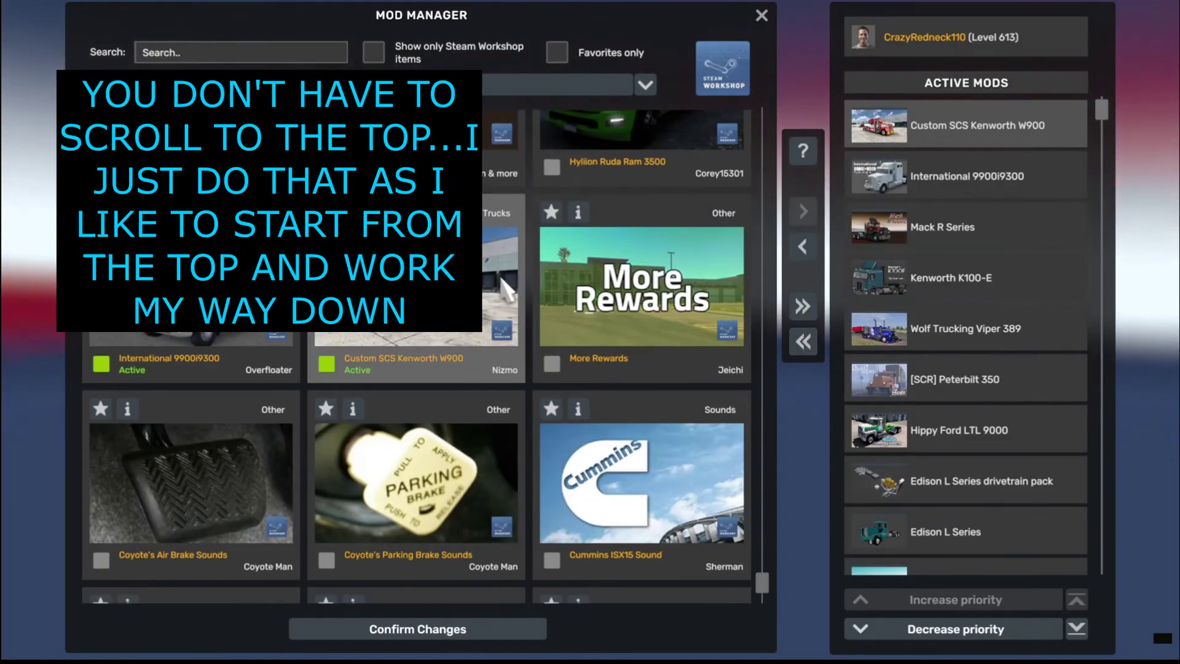
scroll(528, 280, down, 2)
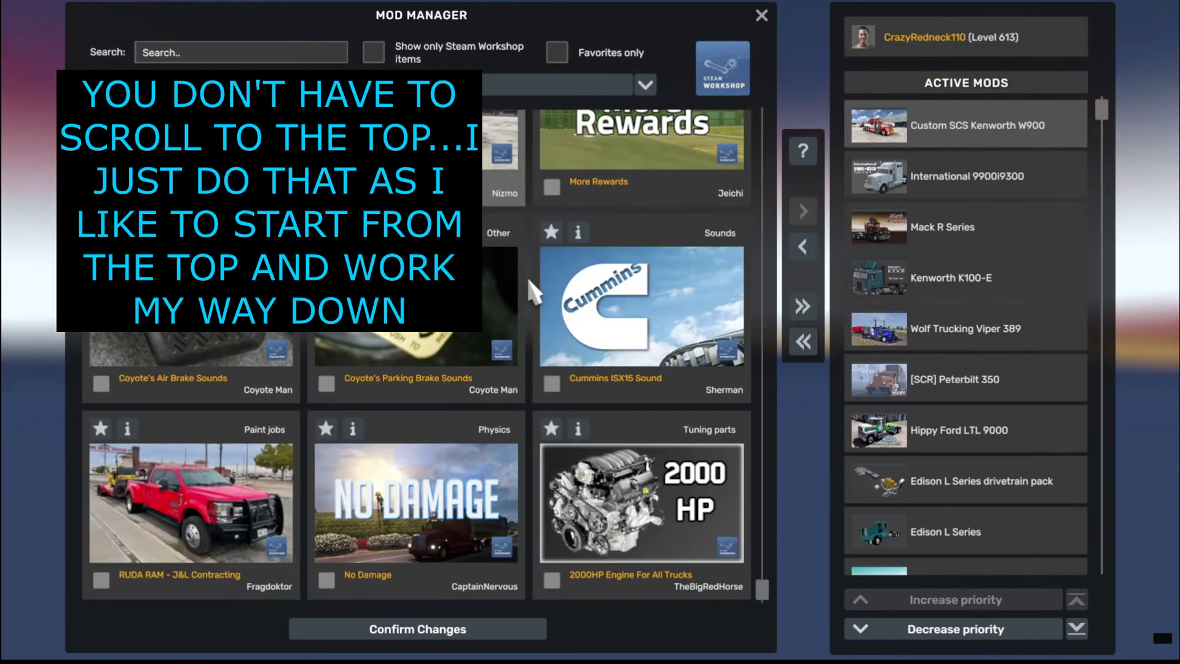
scroll(395, 482, up, 2)
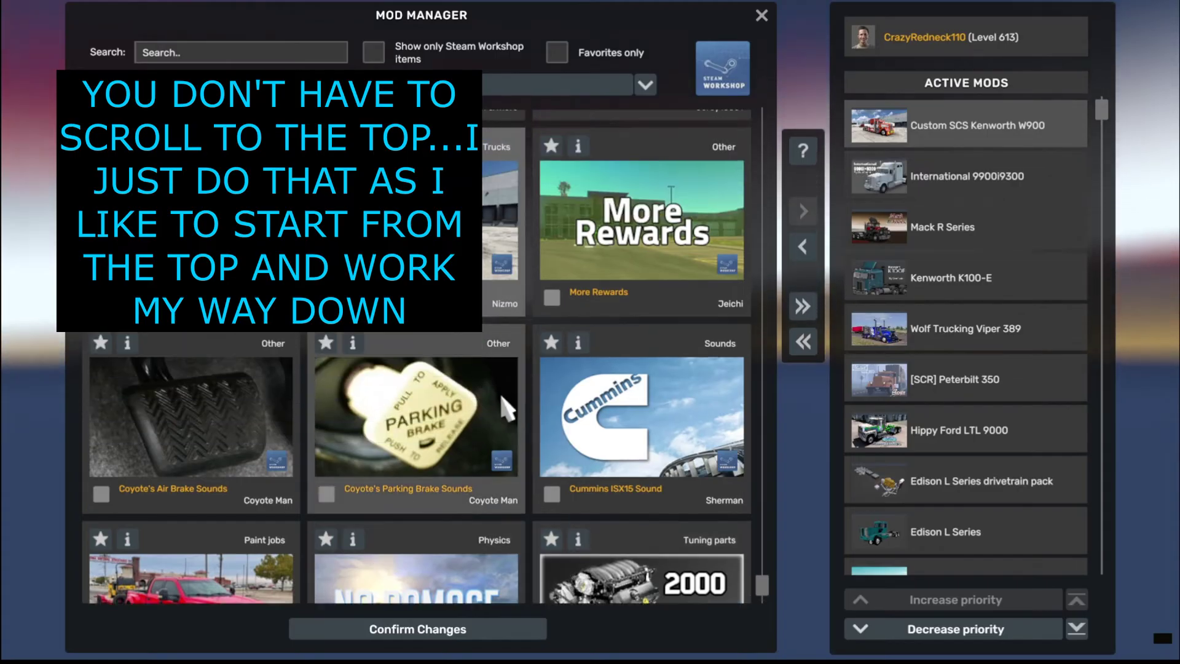
scroll(556, 504, up, 2)
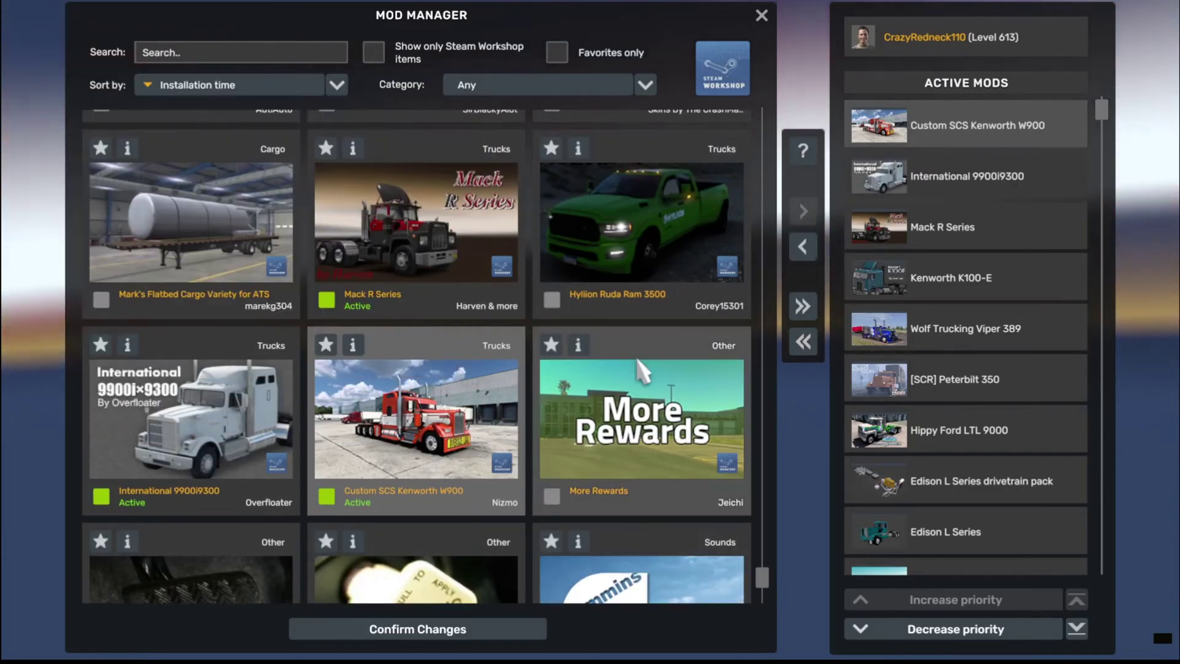
scroll(570, 467, down, 2)
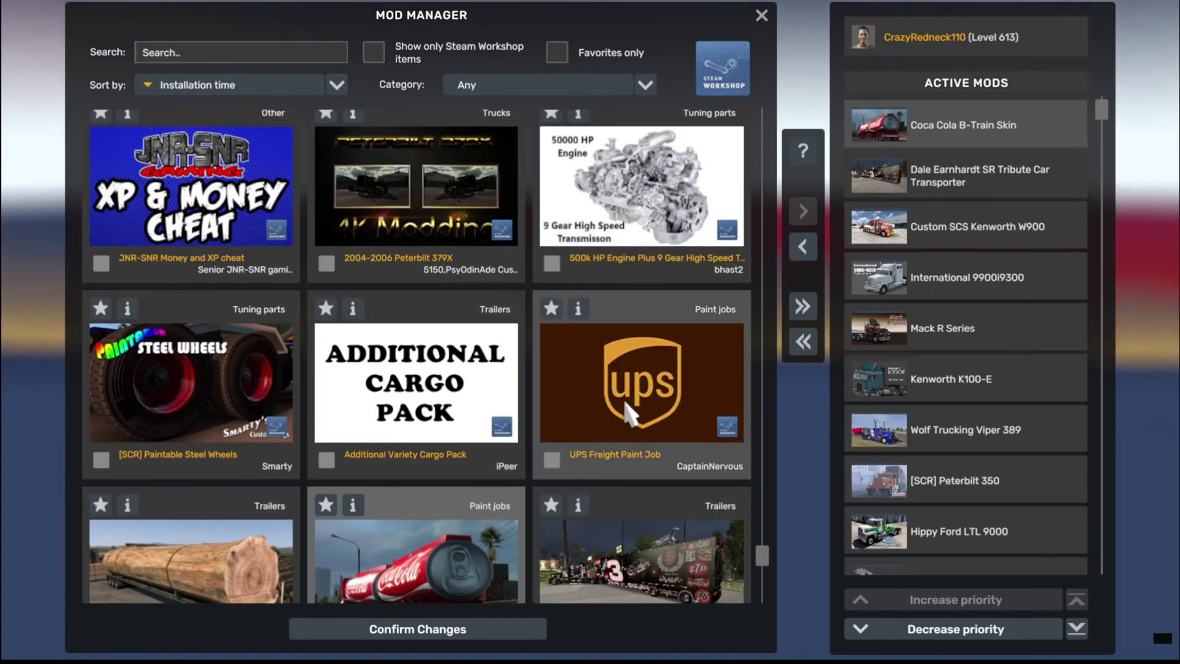
Activate the SiSL's Trailer Pack USA mod from the Trailers category, placing it above the Coca Cola B-Train Skin
scroll(499, 392, up, 2)
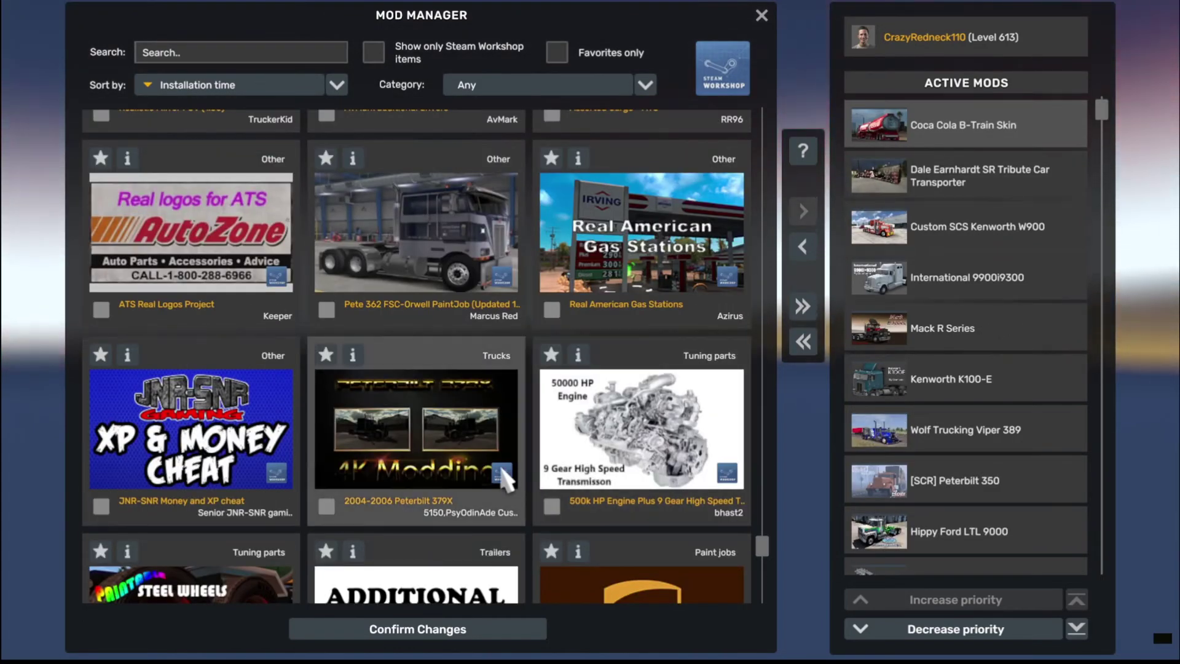
scroll(406, 442, up, 6)
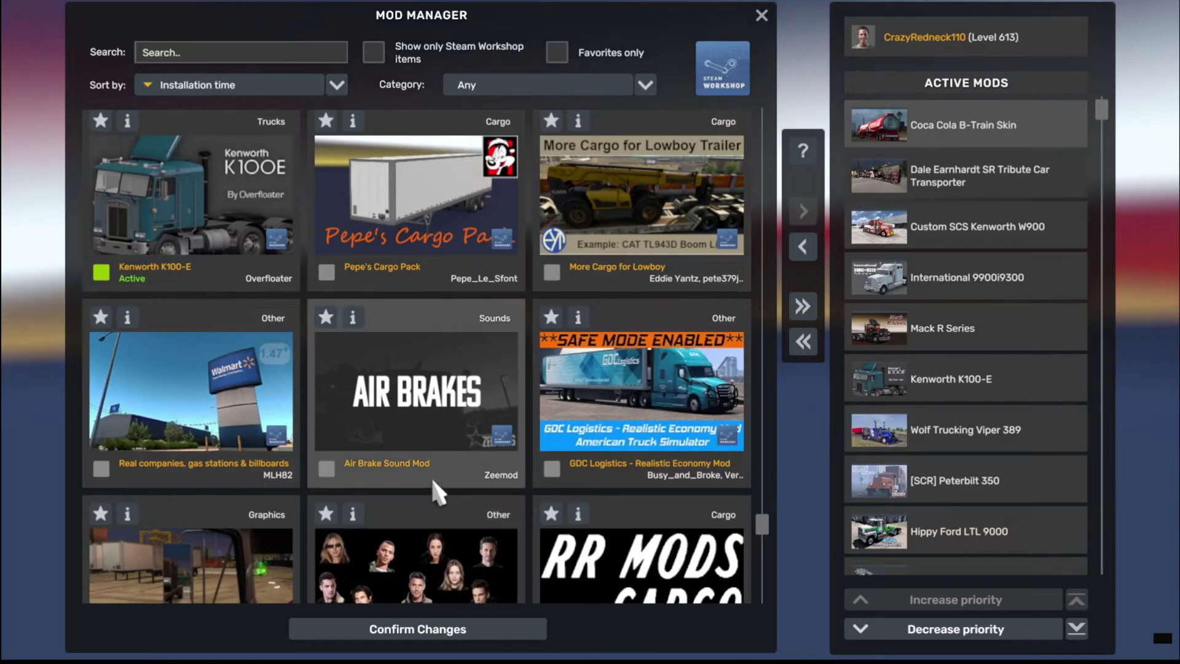
scroll(416, 409, up, 1)
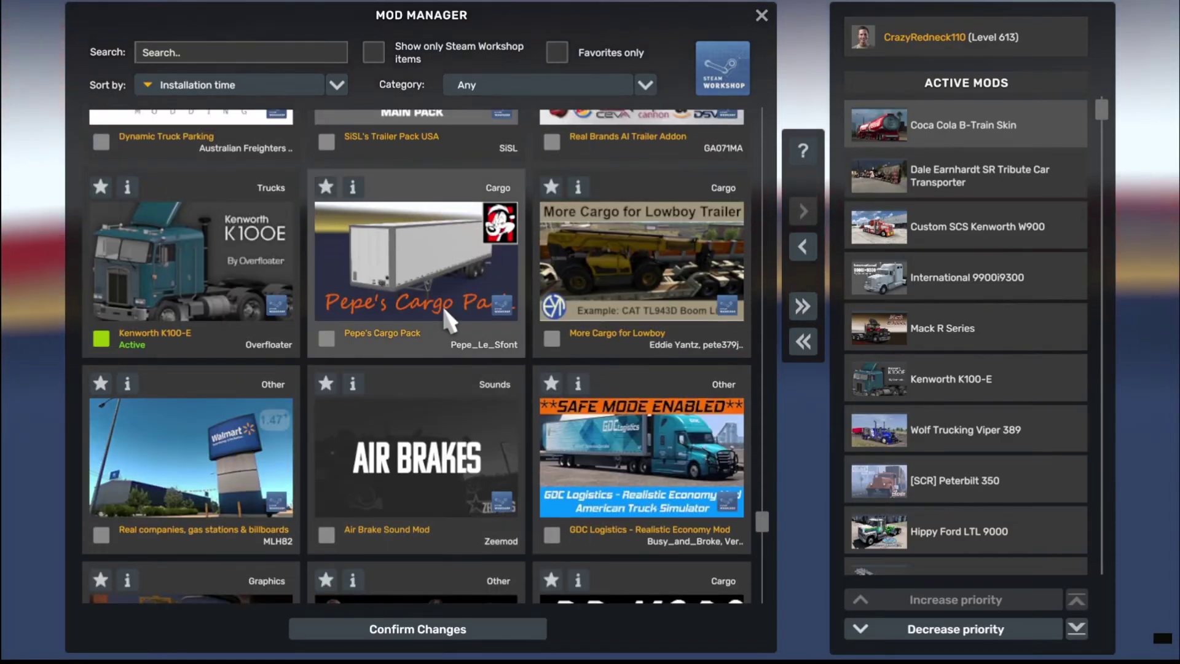
scroll(408, 286, up, 1)
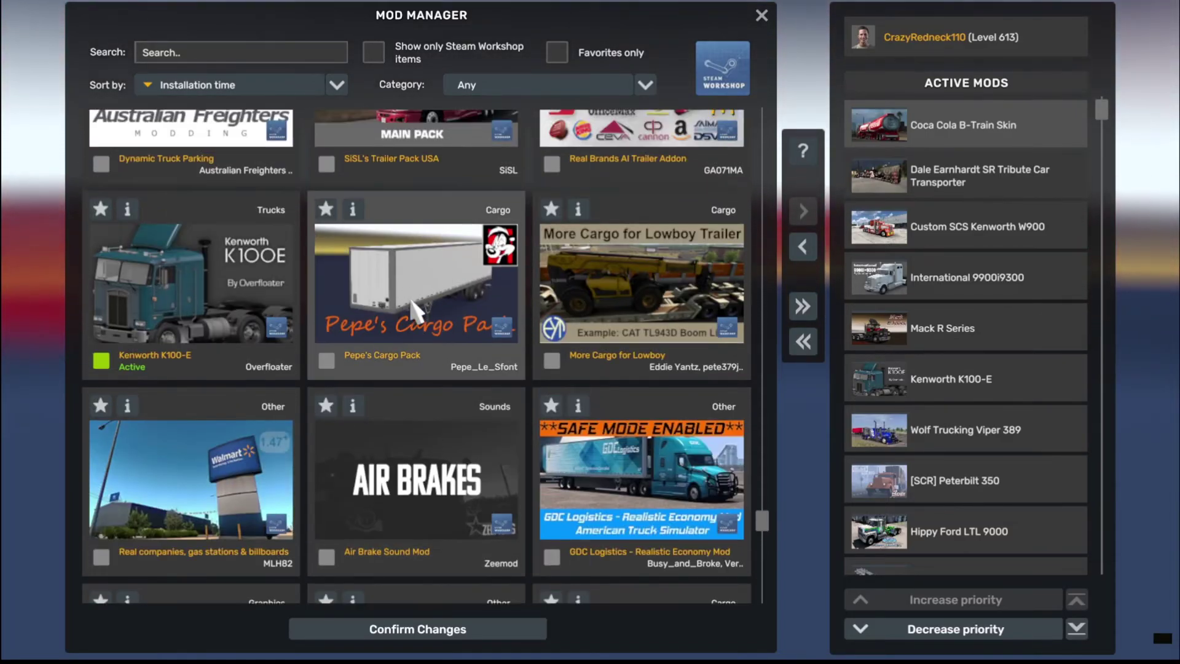
scroll(429, 295, up, 3)
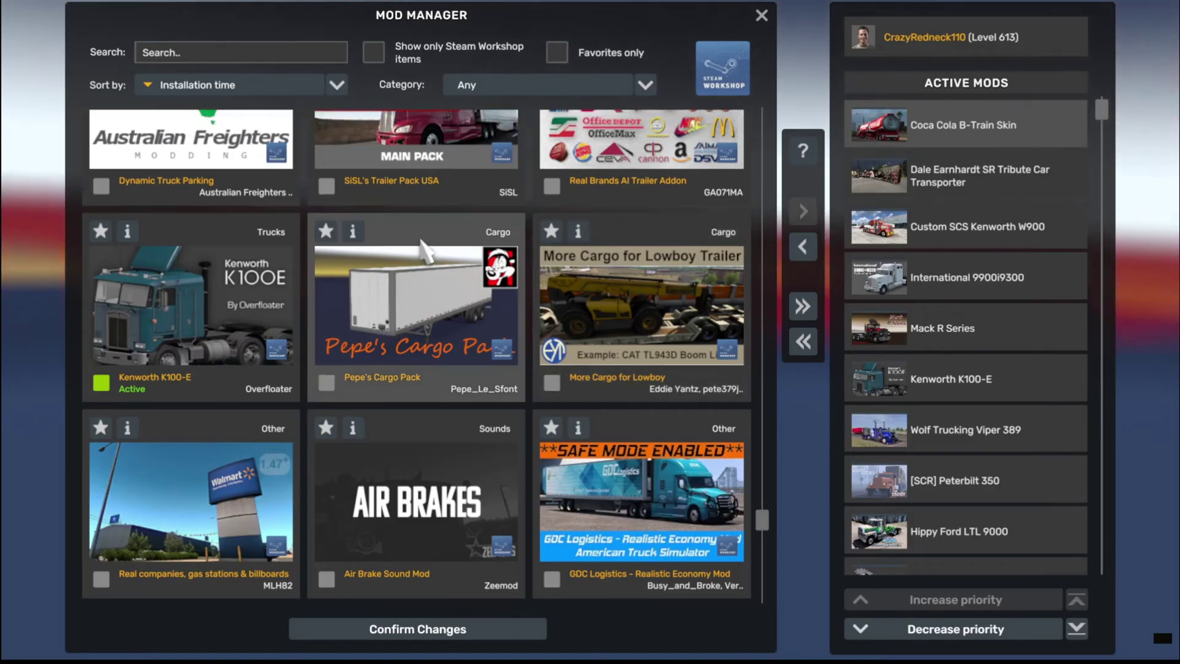
scroll(438, 378, up, 10)
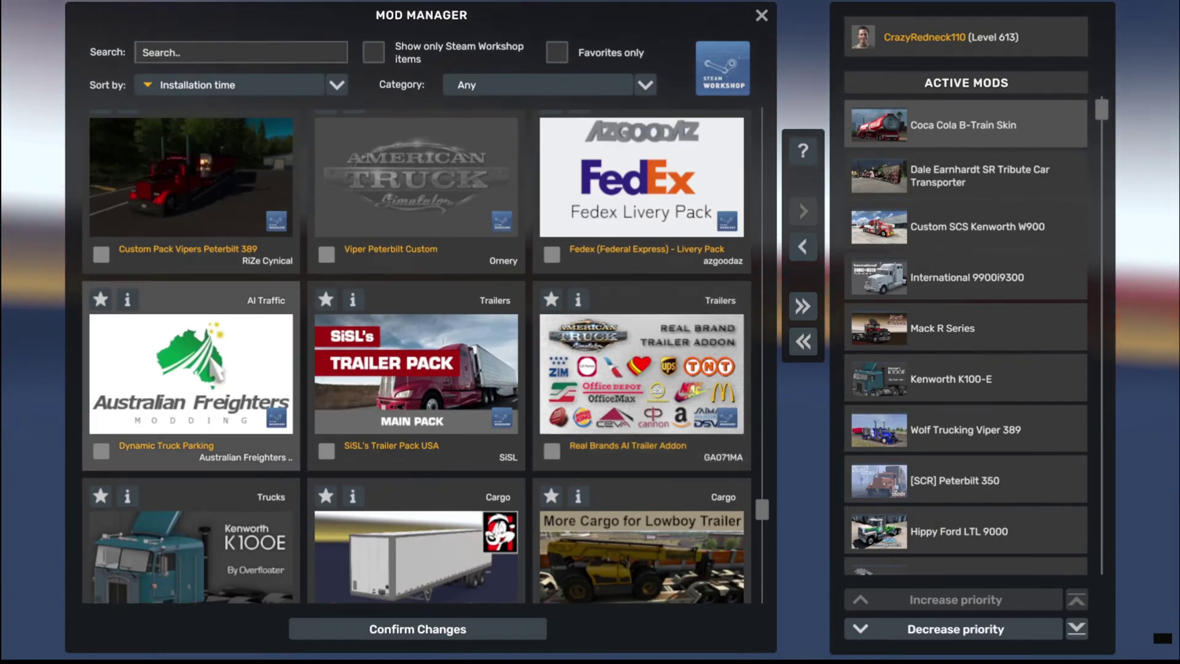
click(427, 369)
click(803, 212)
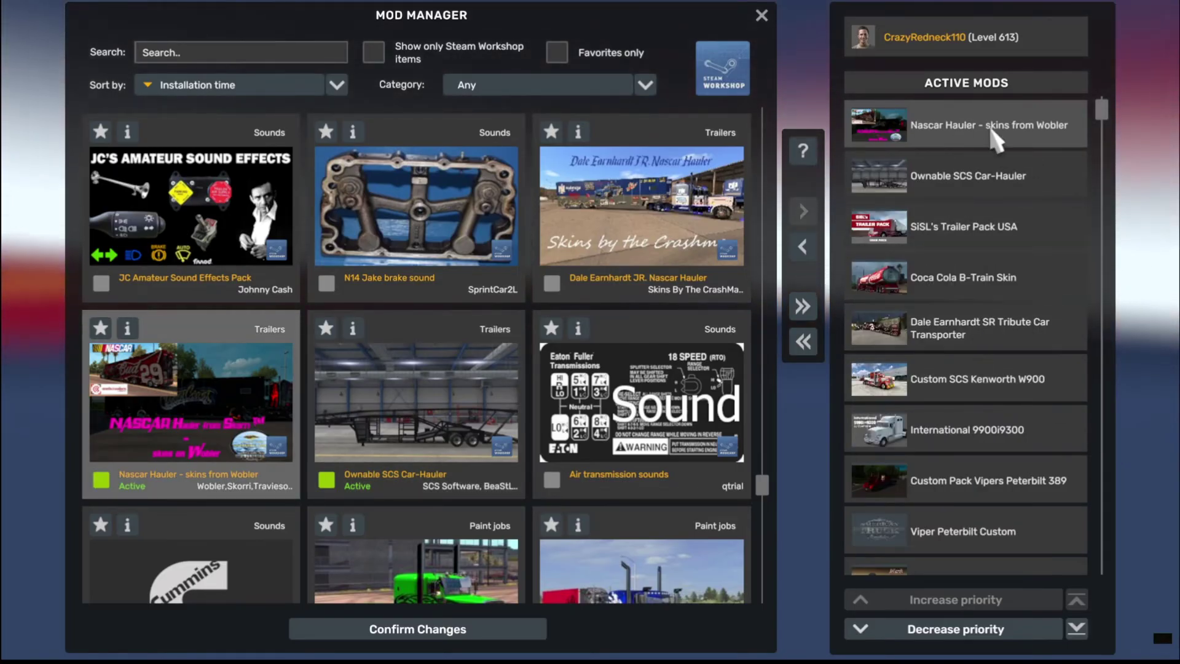
Activate the SCS livestock trailer REWORK mod, placing it above the Nascar Hauler trailer mod
scroll(571, 380, up, 1)
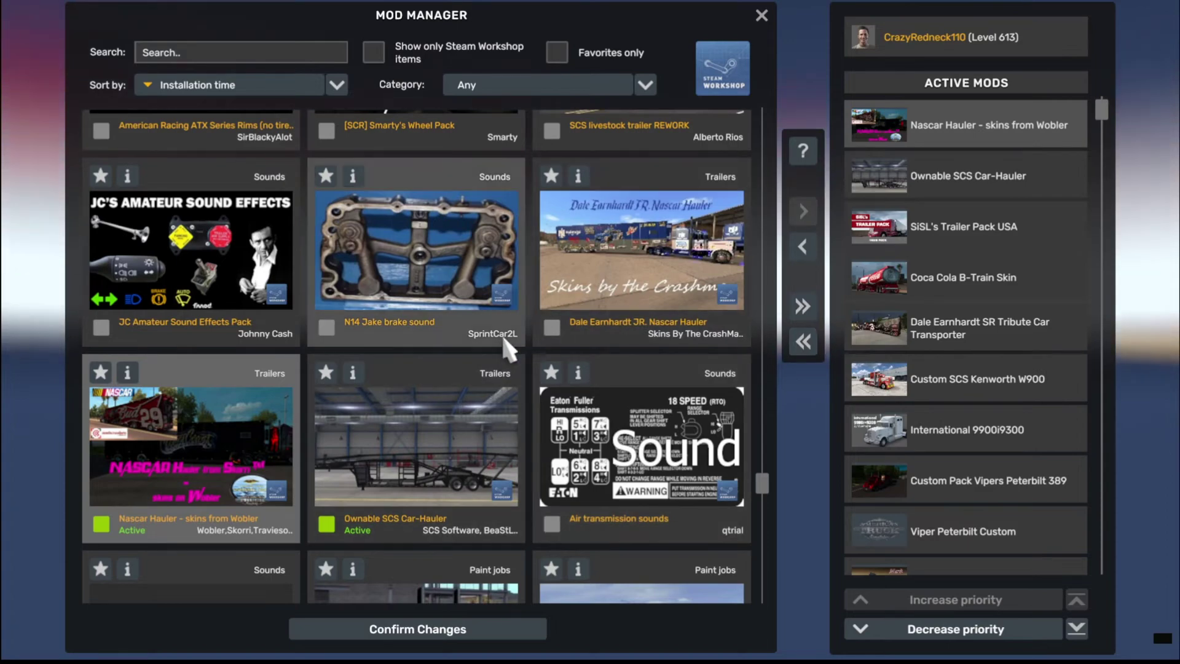
scroll(639, 283, up, 3)
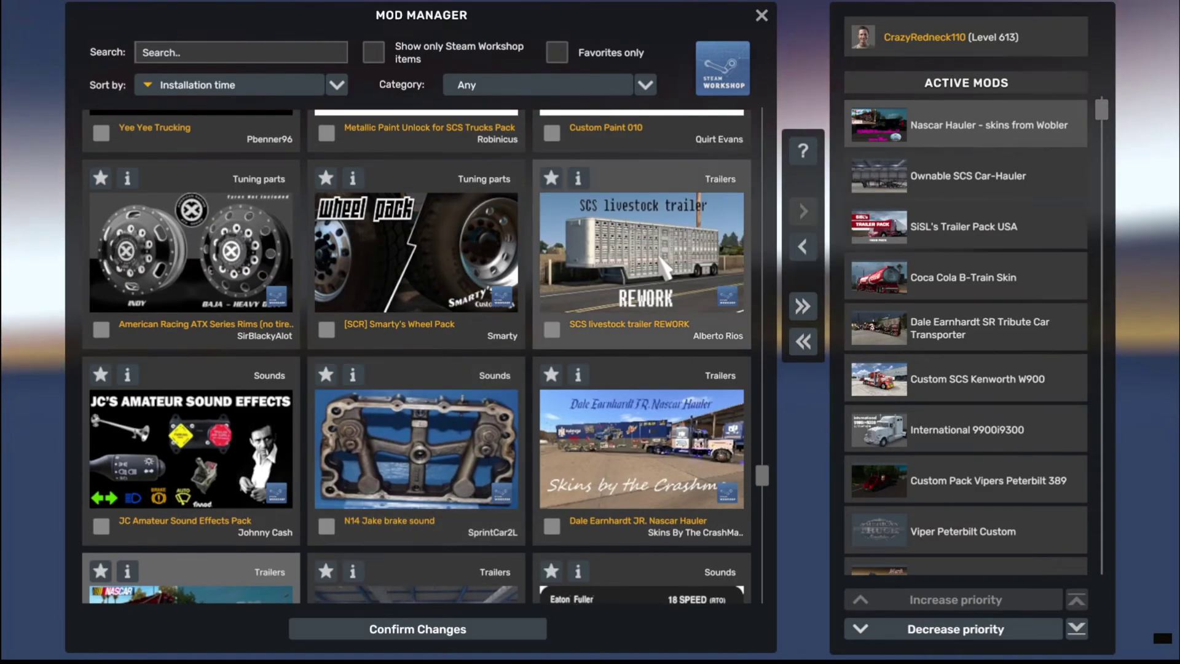
click(643, 283)
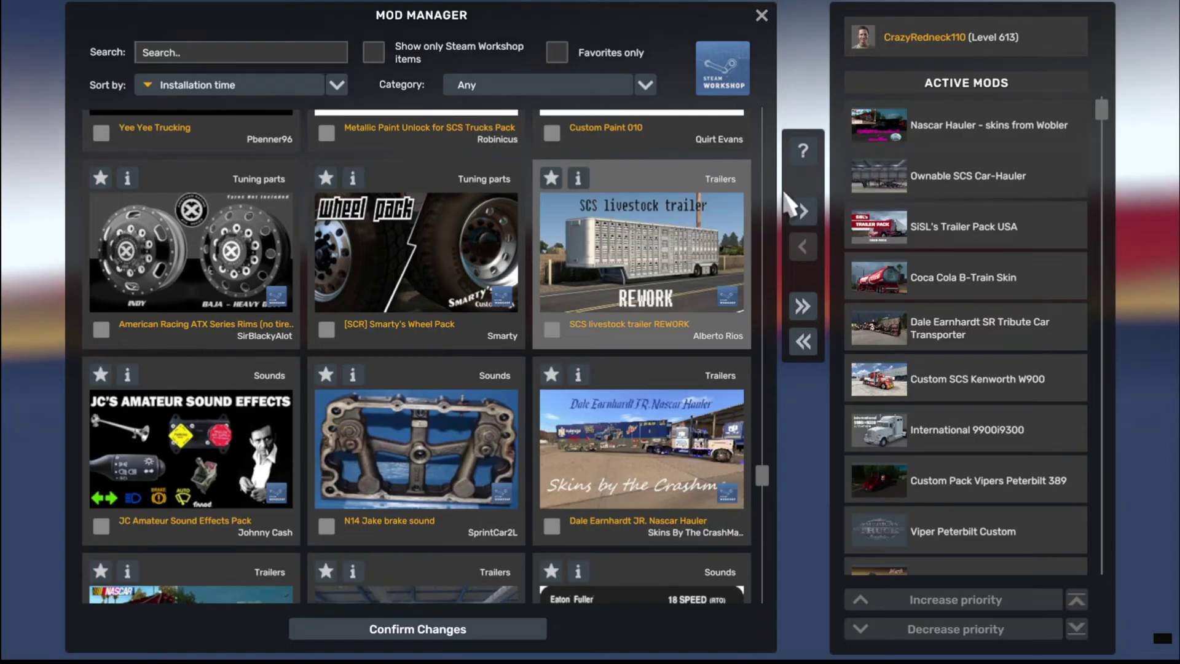
click(805, 212)
Activate the Sunoco 579 Cab and Tanker Skin paint job as the first one above the trailer mods
scroll(488, 342, up, 5)
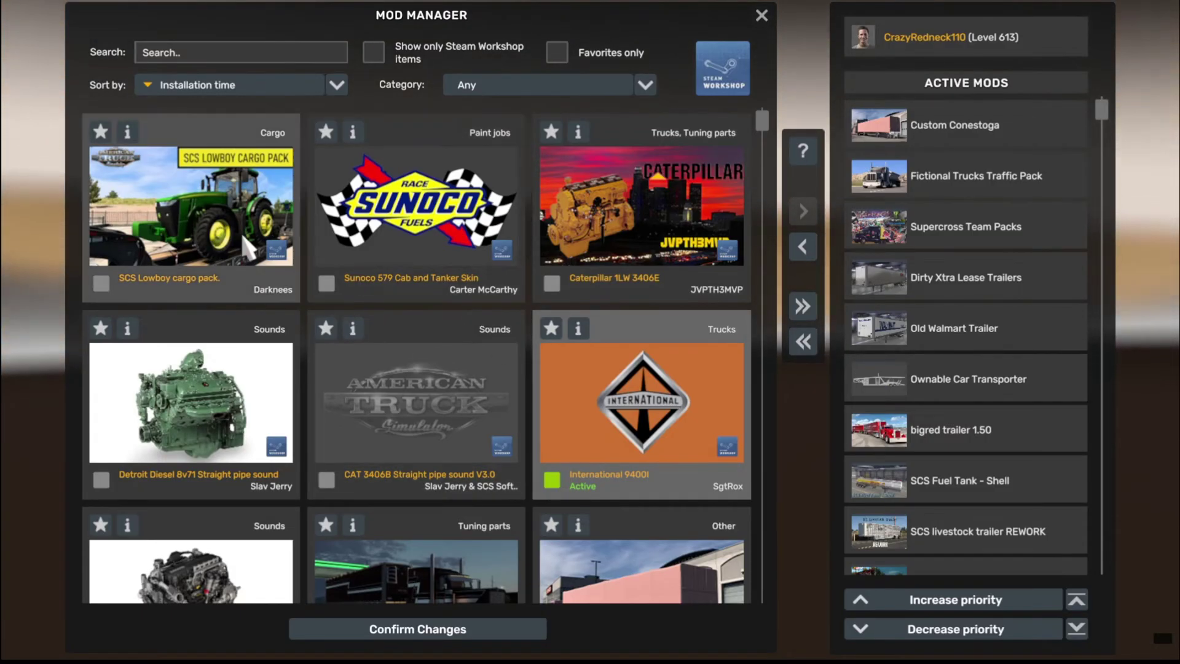
scroll(442, 264, down, 1)
click(439, 181)
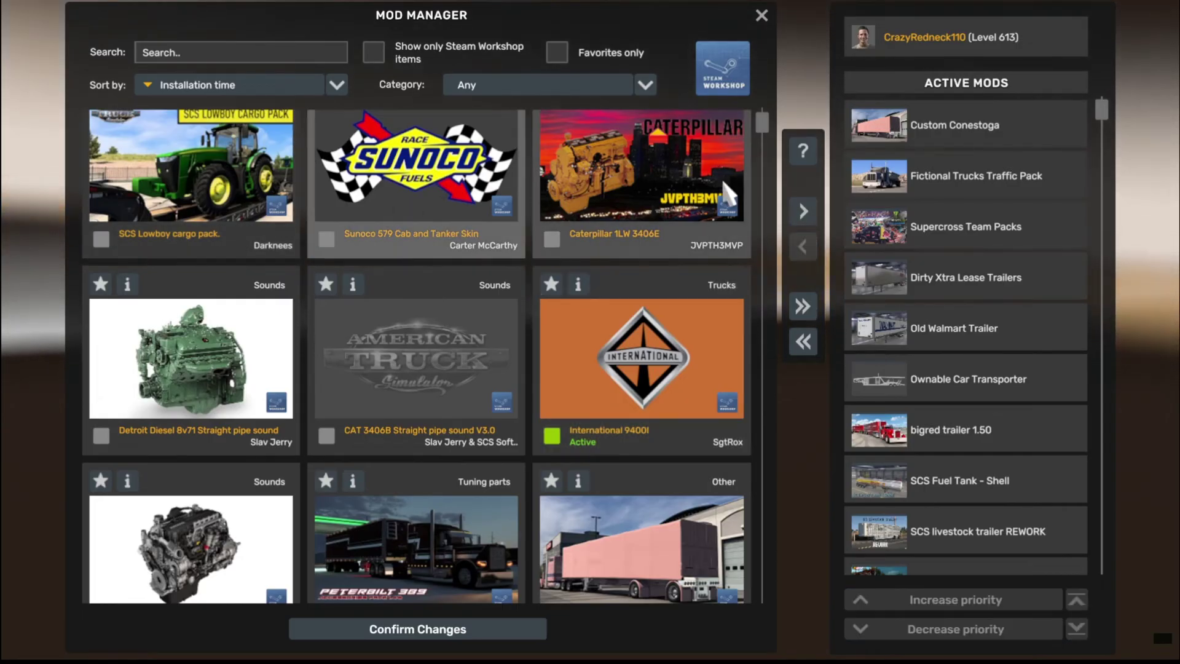
click(802, 211)
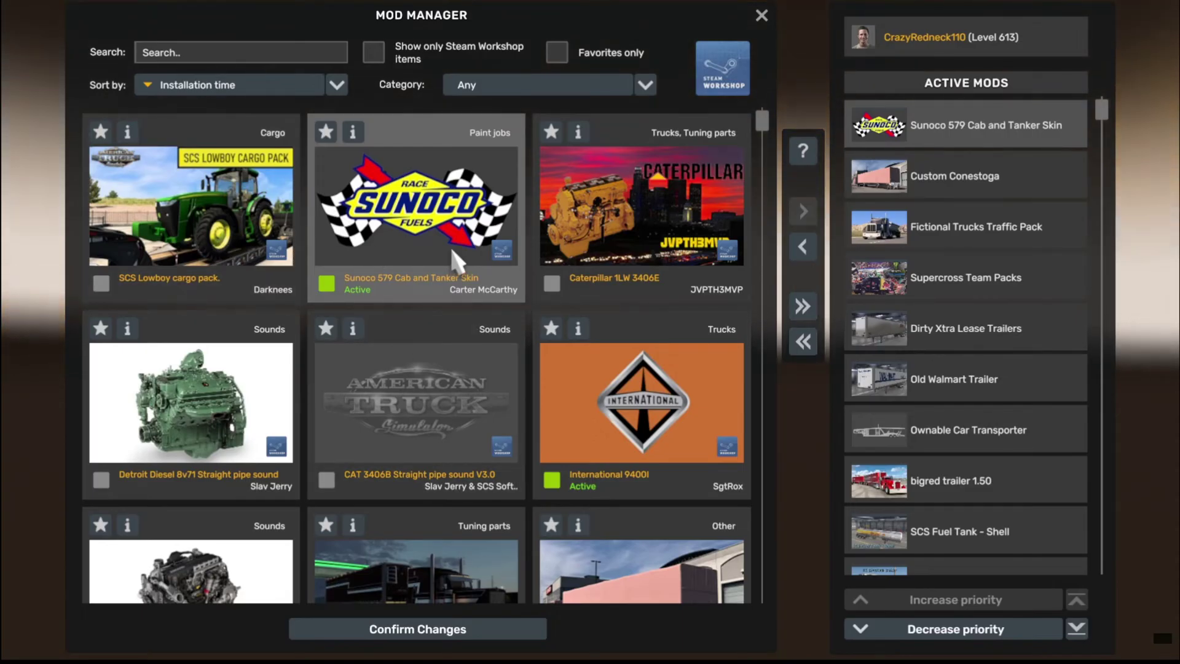
Activate the Additional Variety Cargo Pack and Assorted Cargo - ATS mods, placing them above the paint jobs
scroll(451, 255, down, 1)
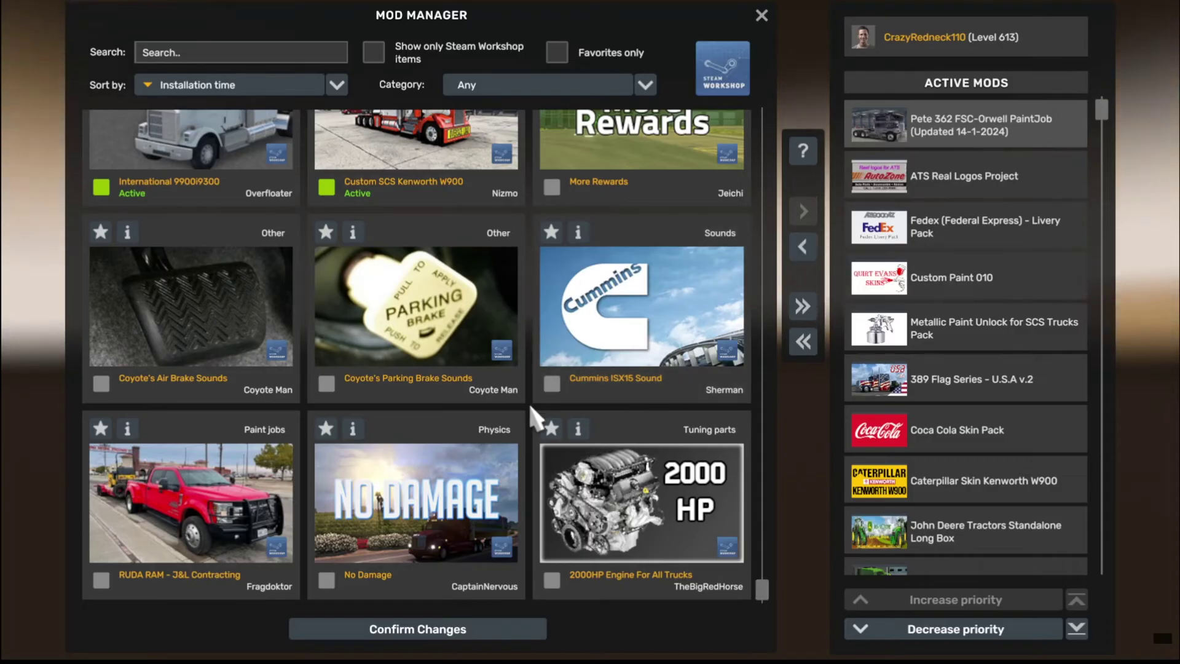
scroll(459, 433, up, 10)
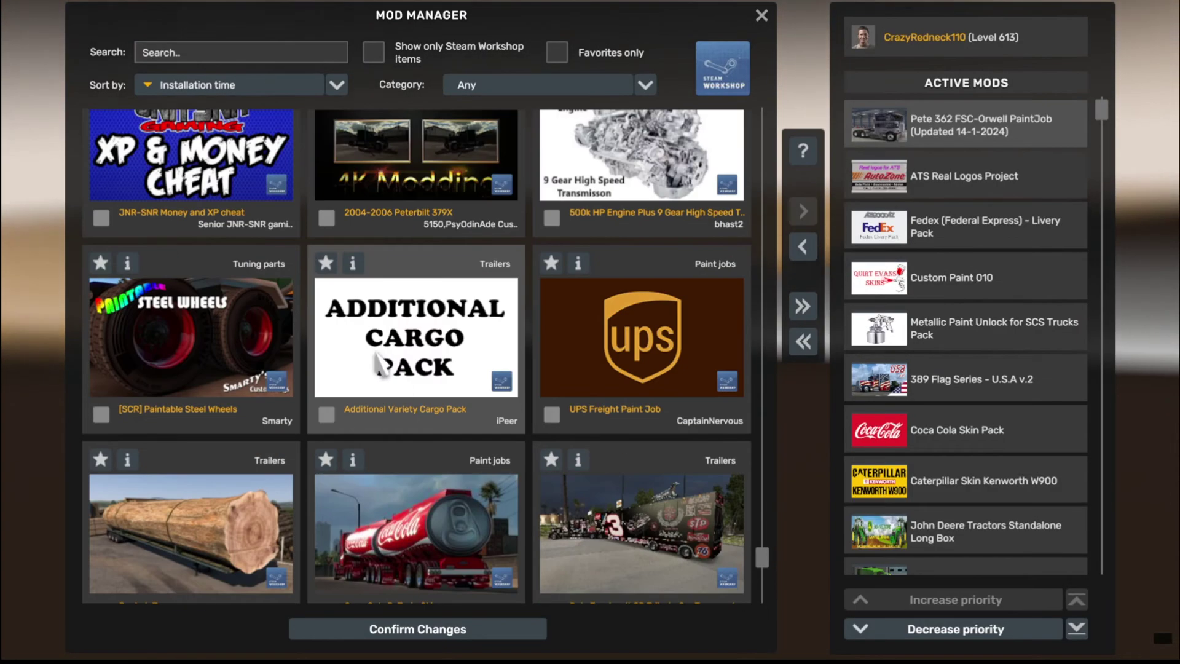
click(379, 367)
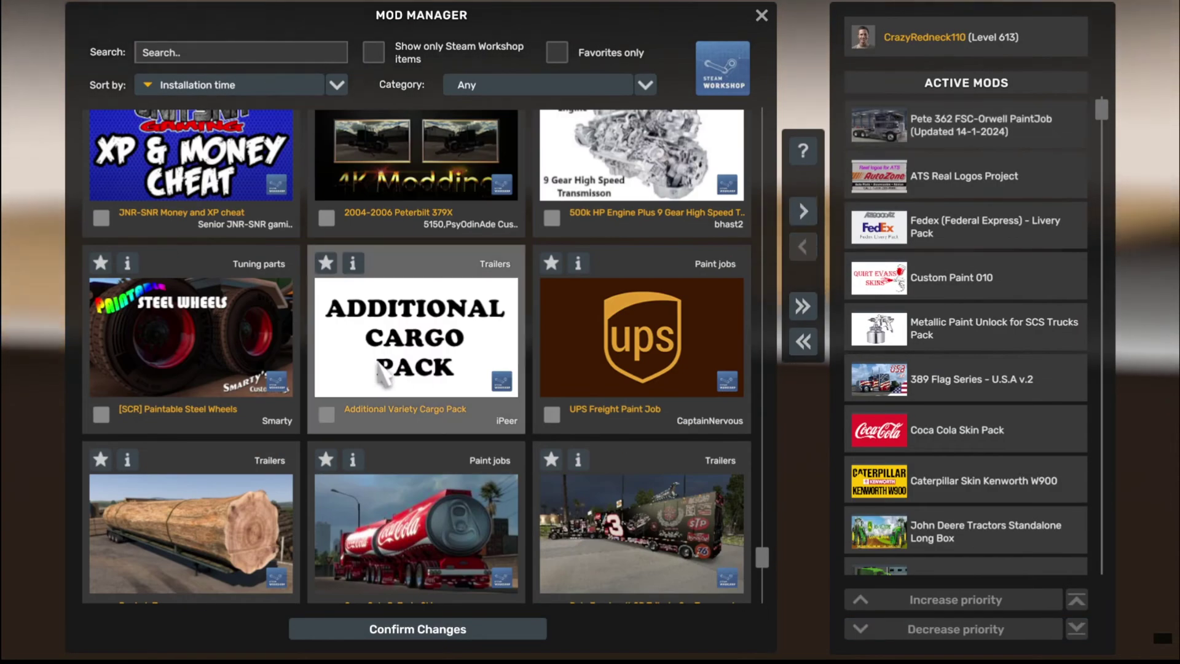
click(803, 211)
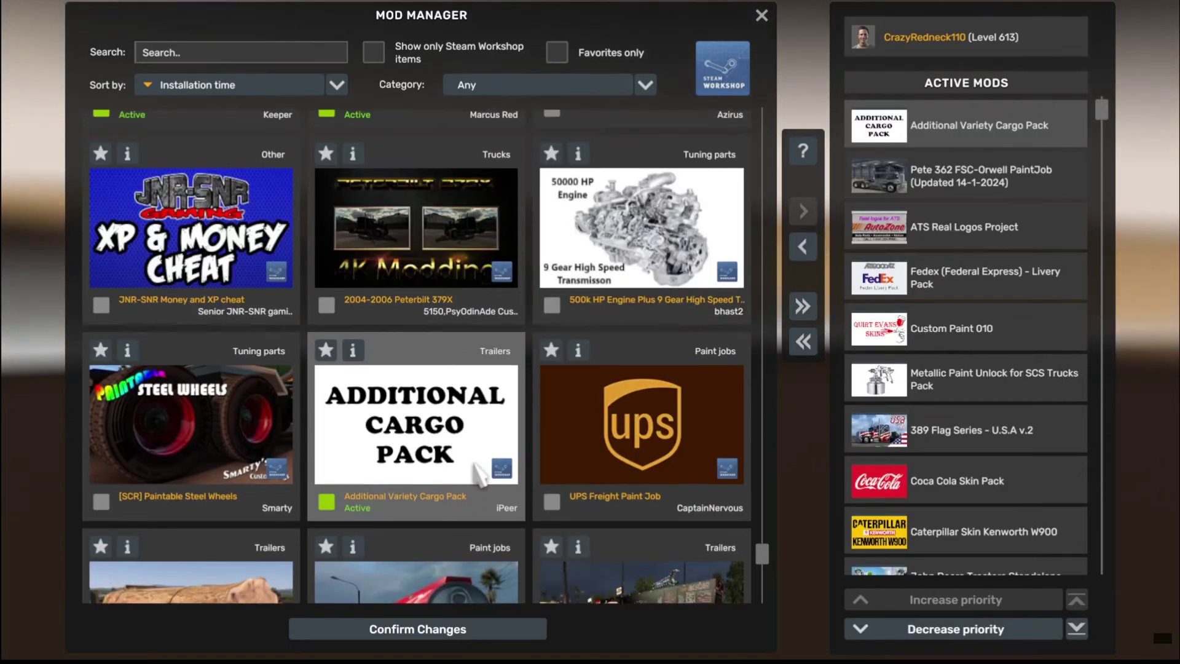
scroll(535, 336, up, 5)
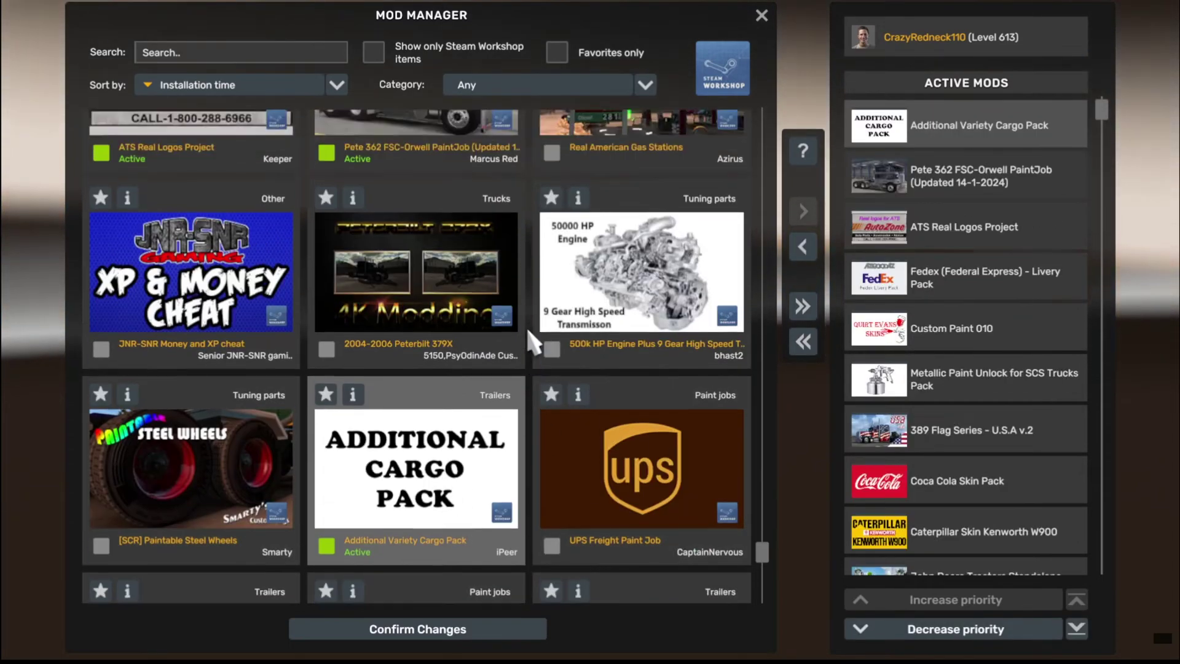
click(620, 304)
click(801, 213)
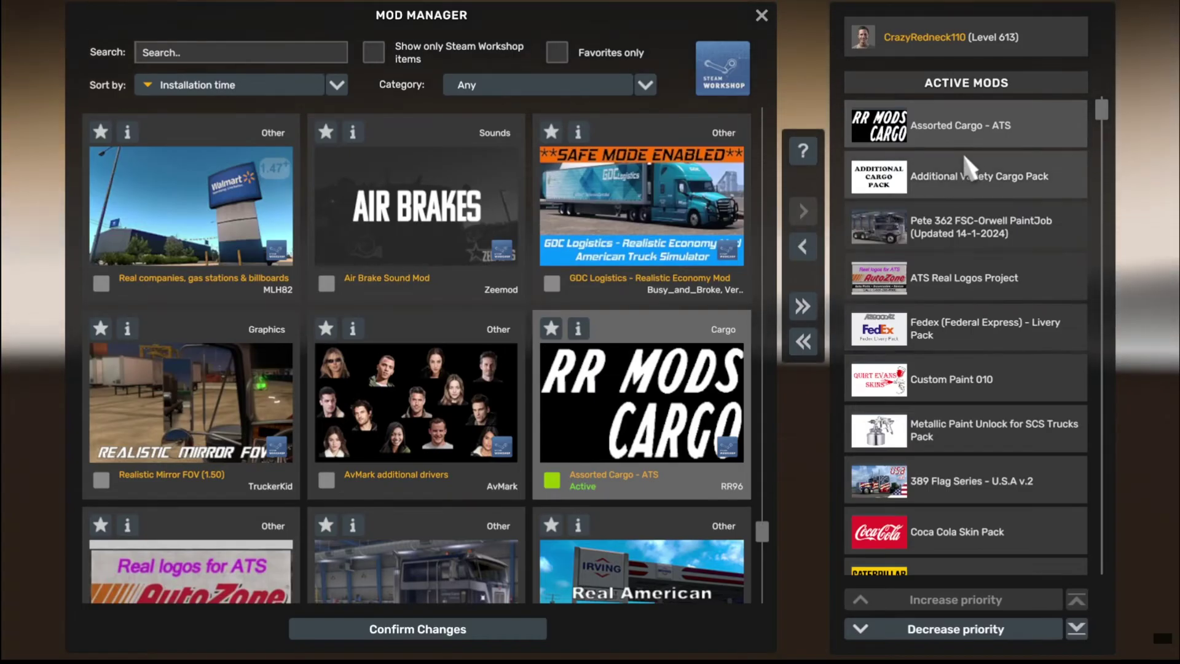
Review the order of the active mods from the cargo packs down to the Western Star 5700XE and back up
scroll(1024, 348, down, 5)
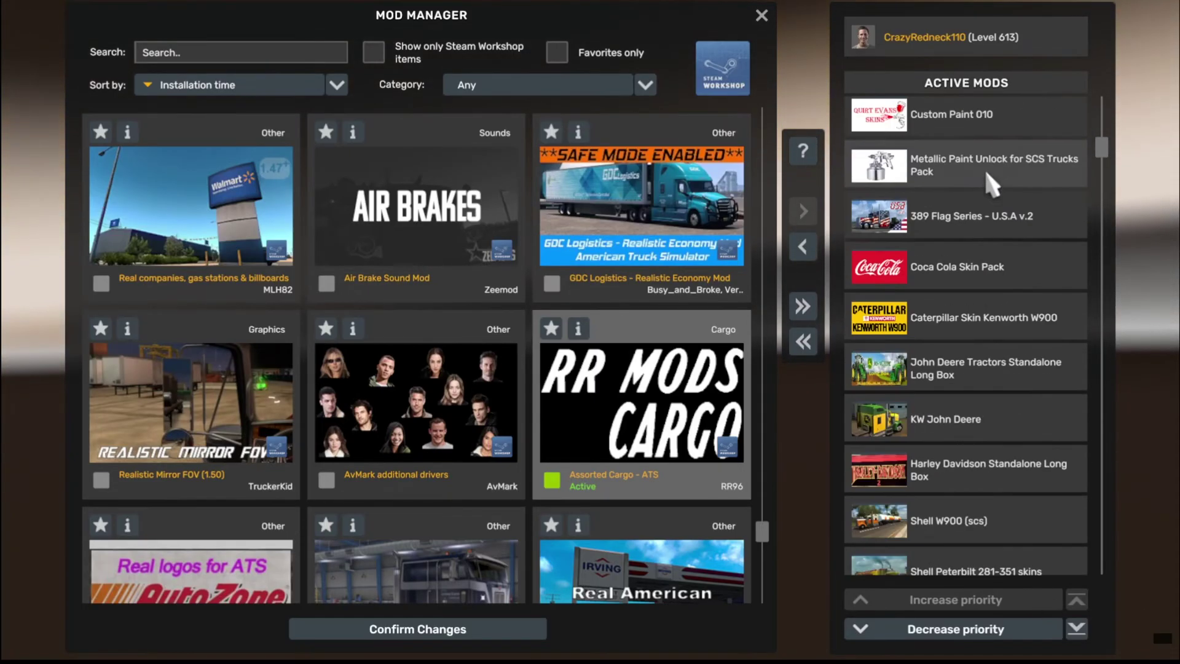
scroll(985, 168, down, 20)
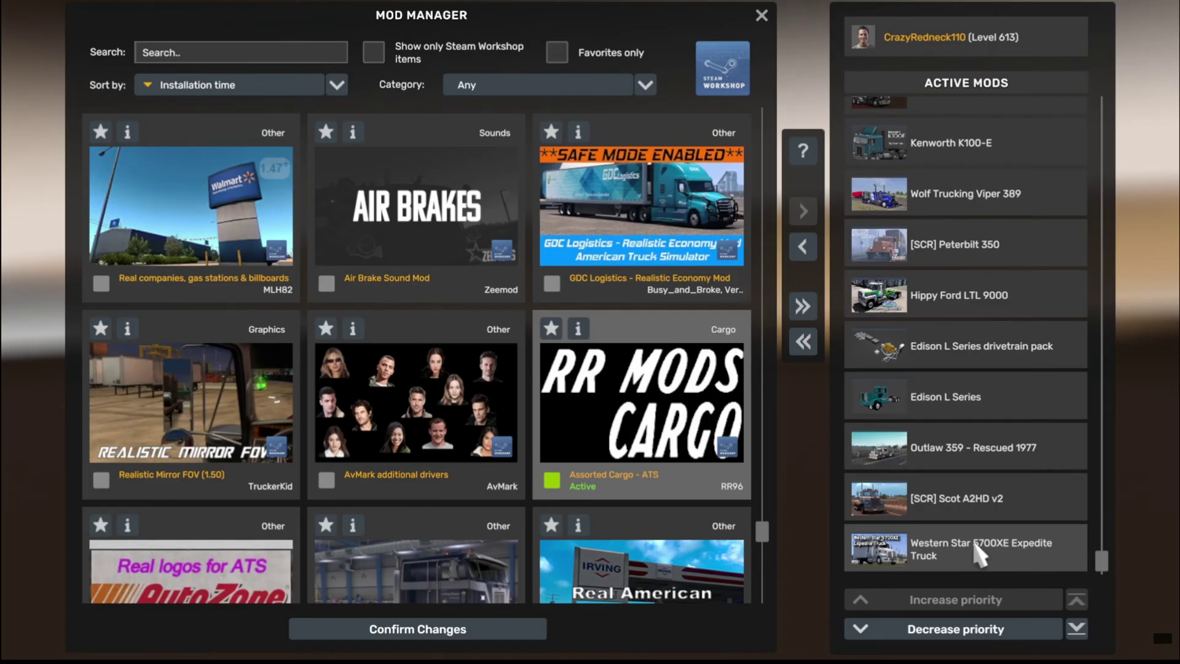
scroll(990, 522, up, 3)
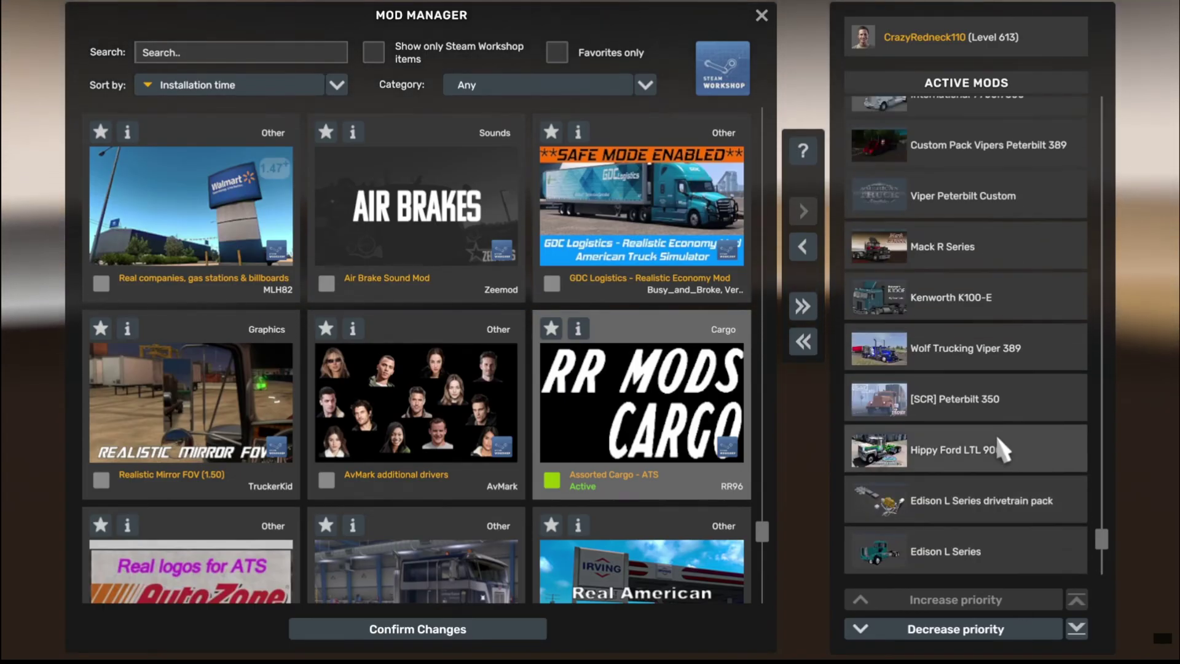
scroll(989, 424, up, 4)
scroll(990, 403, up, 8)
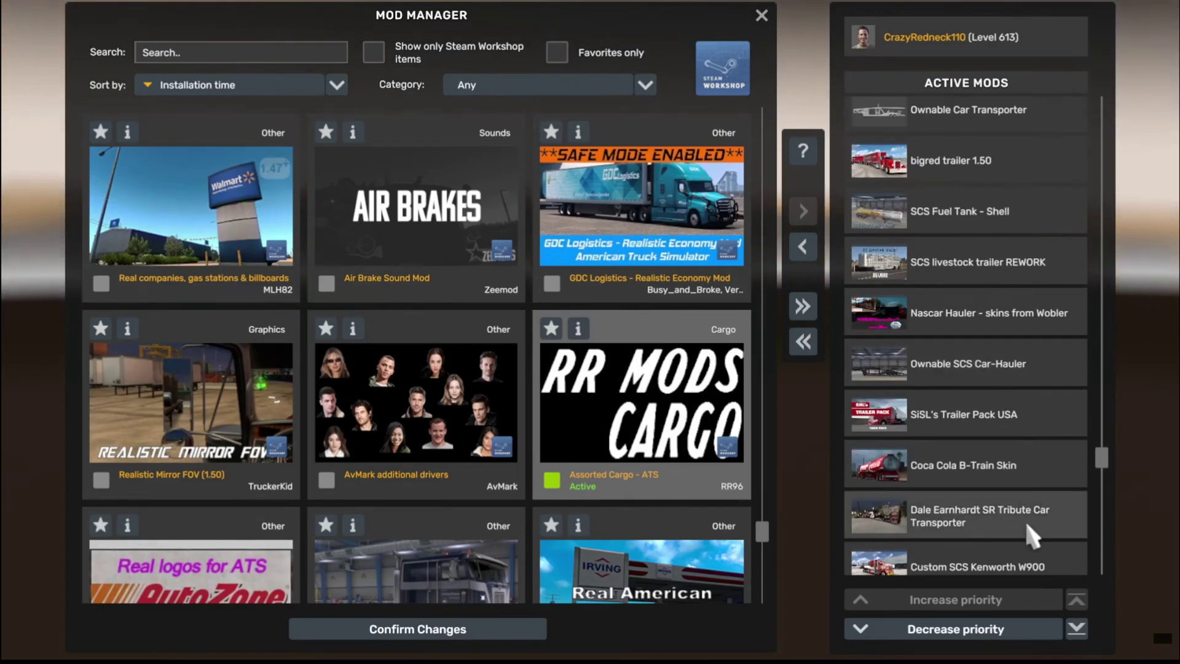
scroll(1025, 518, up, 2)
scroll(1023, 467, up, 3)
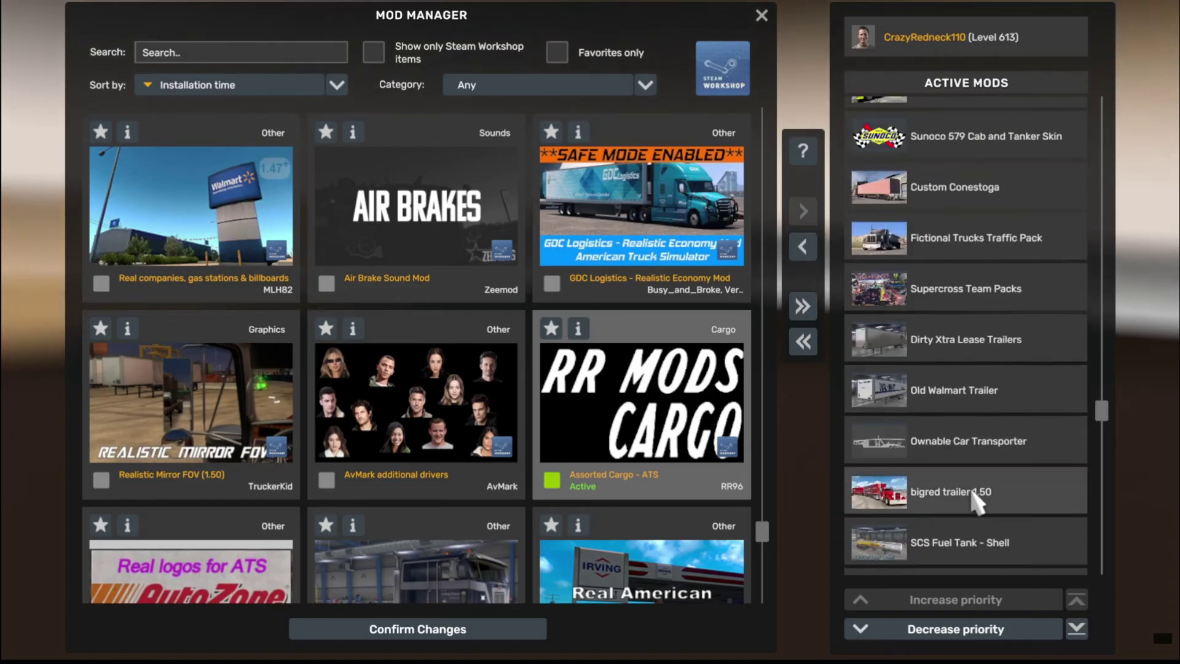
scroll(983, 502, up, 10)
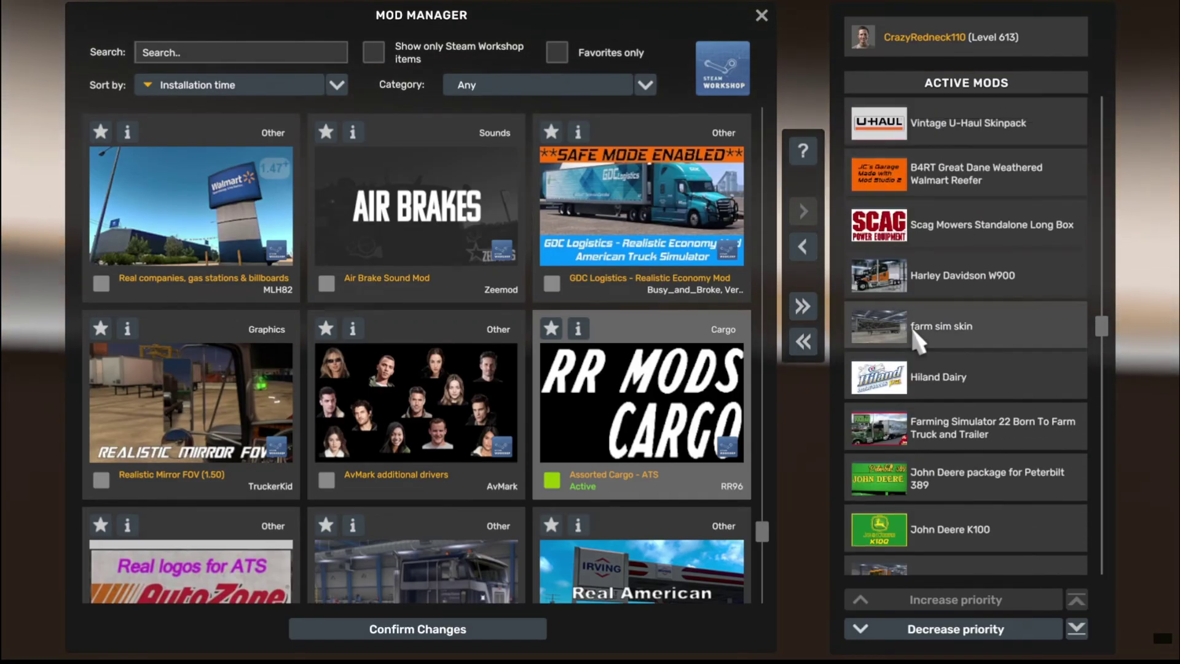
scroll(920, 338, up, 12)
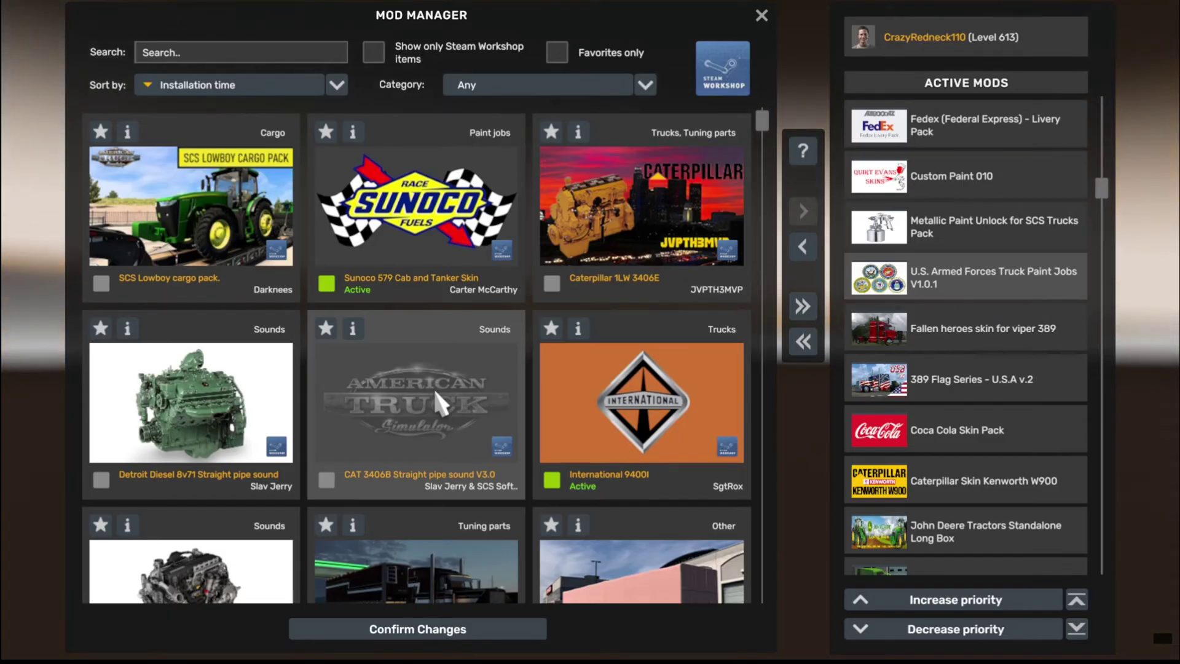
Activate the Safer AI Traffic Mod from the AI Traffic category, placing it above the cargo and trailer packs
scroll(625, 206, down, 1)
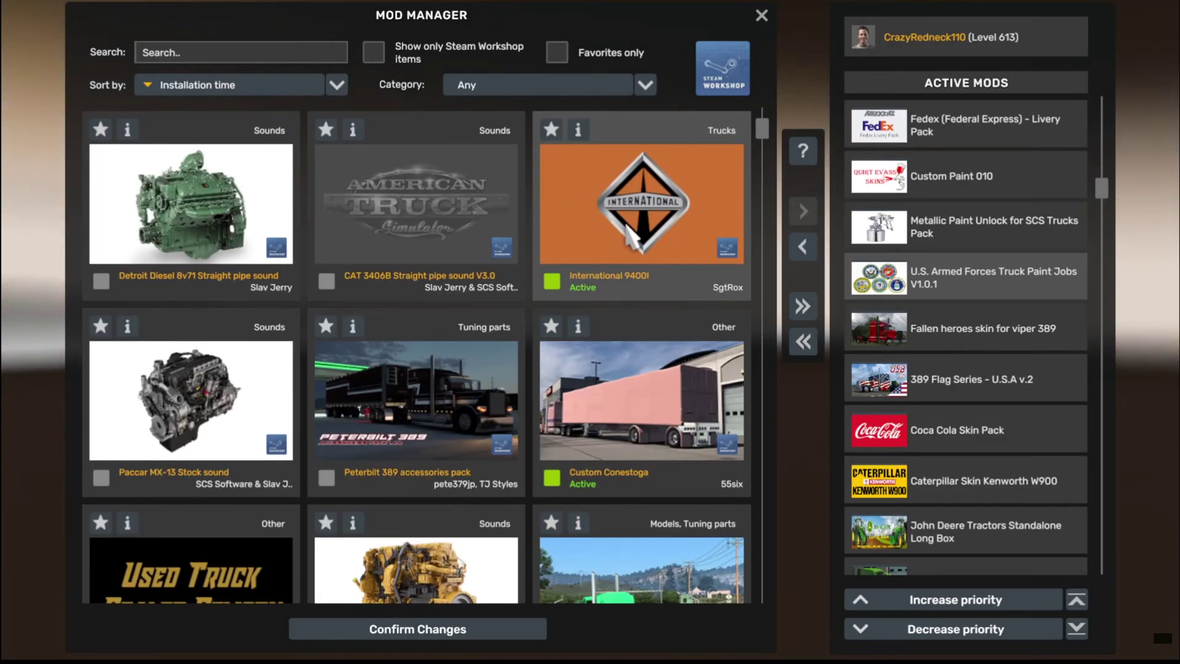
scroll(637, 270, up, 1)
scroll(617, 249, down, 5)
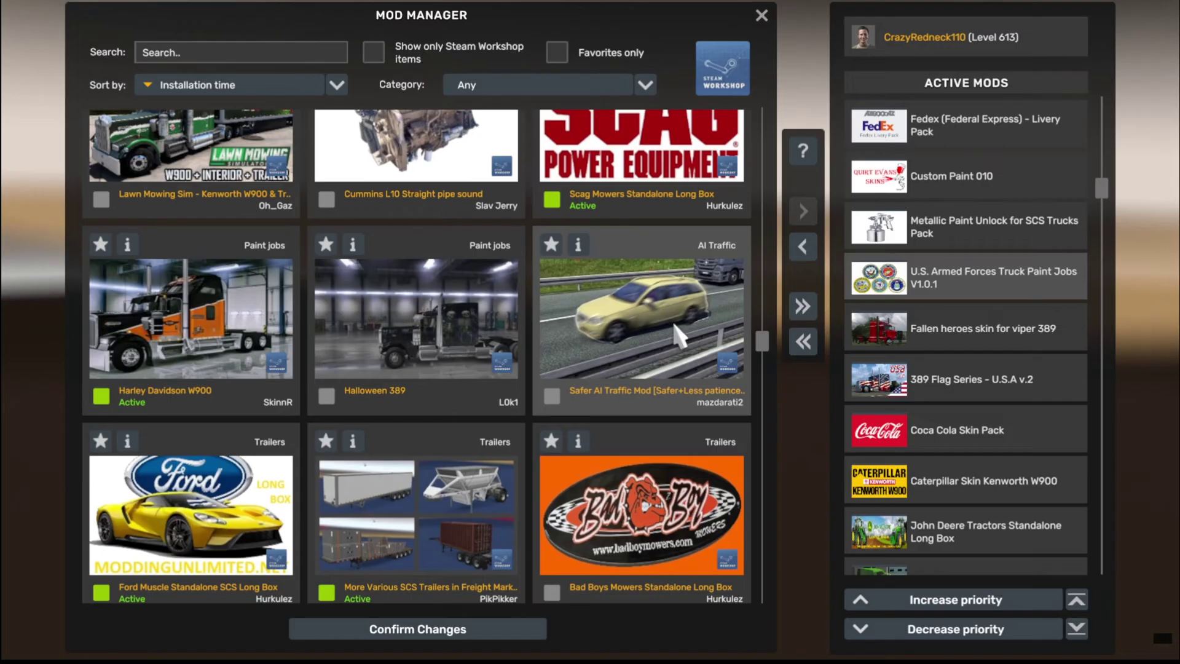
click(607, 335)
click(803, 211)
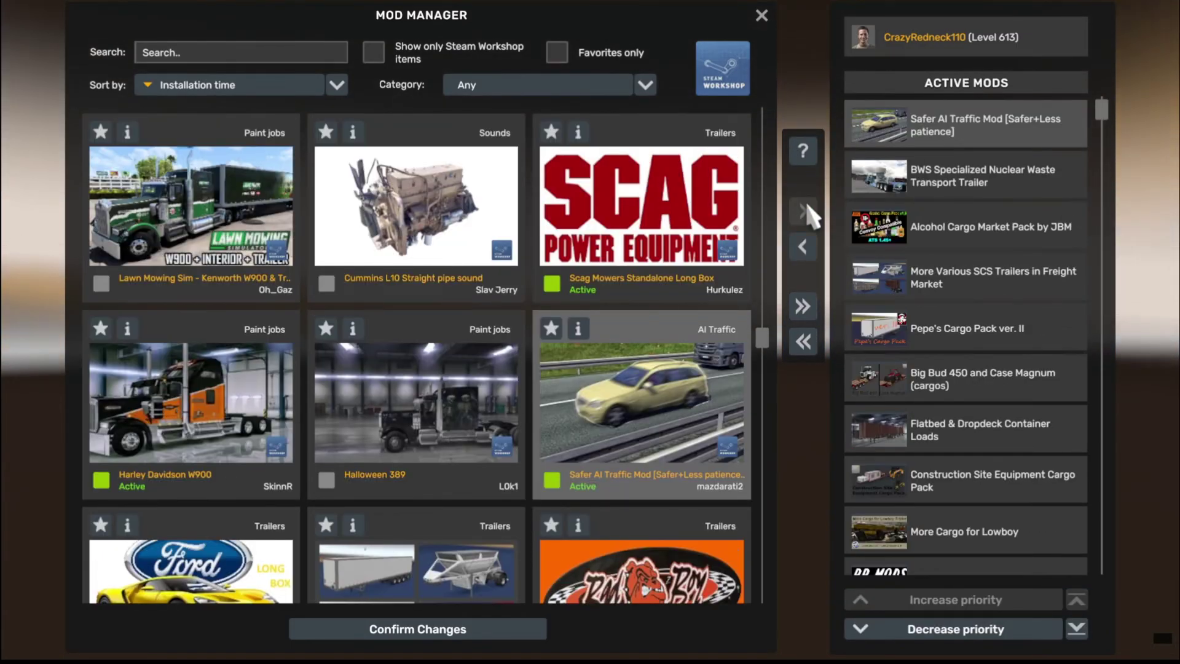
Activate the Peterbilt 389 accessories pack as the first tuning parts mod, placing it above the Safer AI Traffic Mod
scroll(610, 325, down, 1)
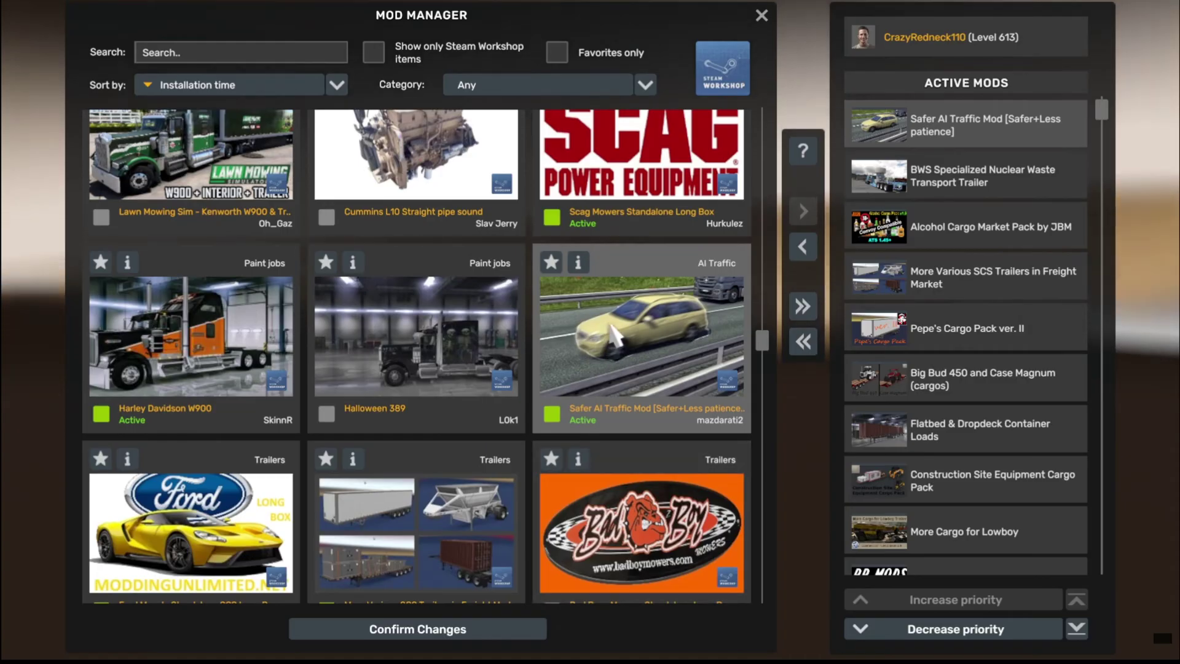
scroll(631, 405, up, 3)
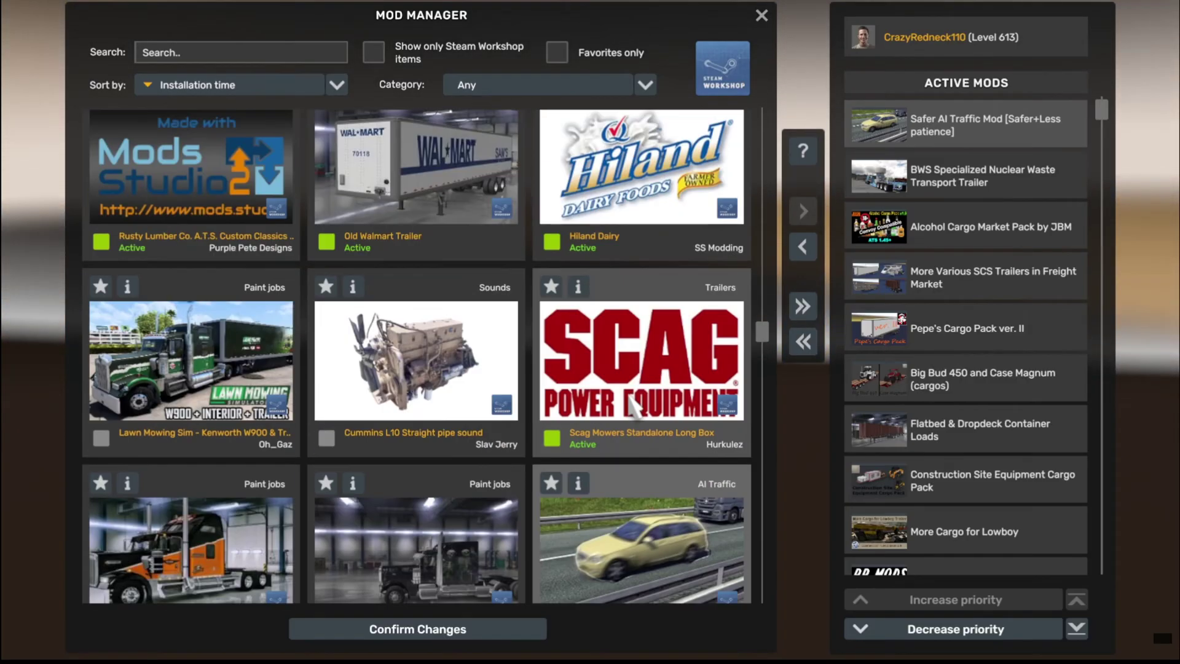
scroll(633, 409, up, 10)
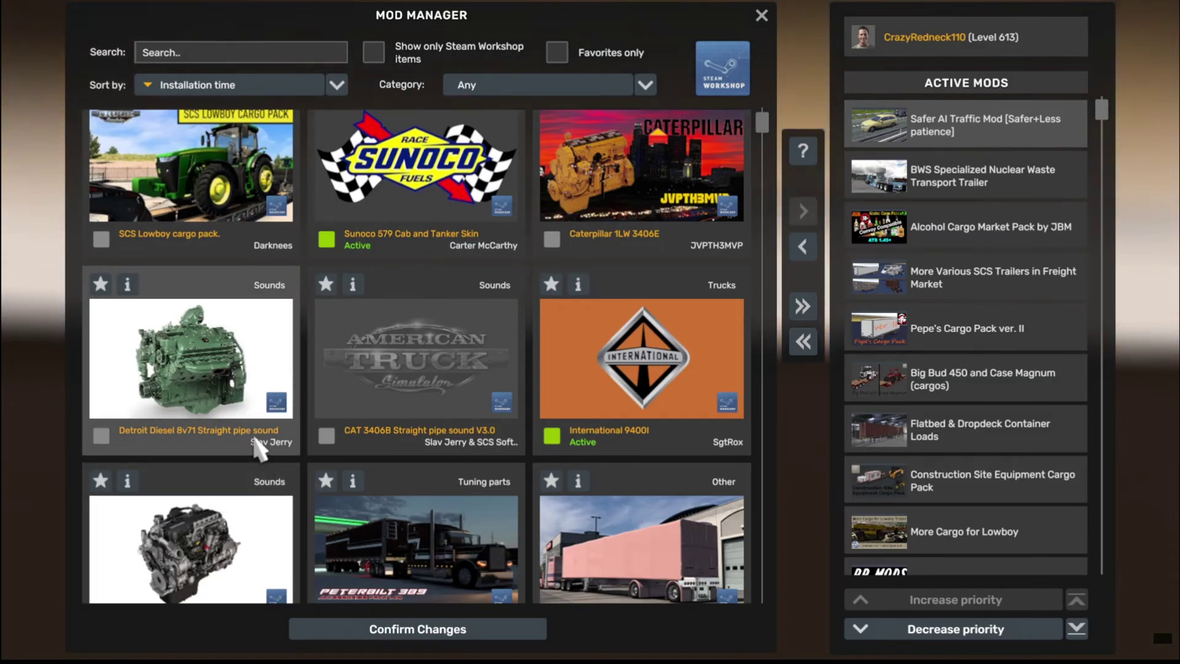
scroll(277, 452, down, 1)
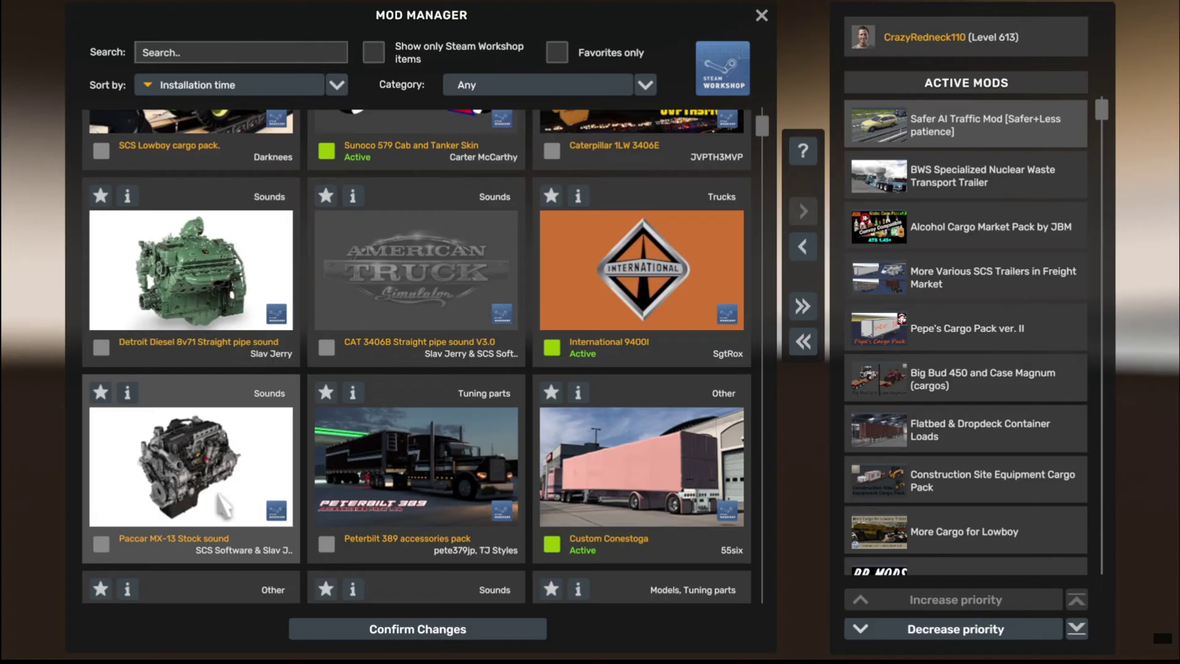
scroll(169, 369, down, 1)
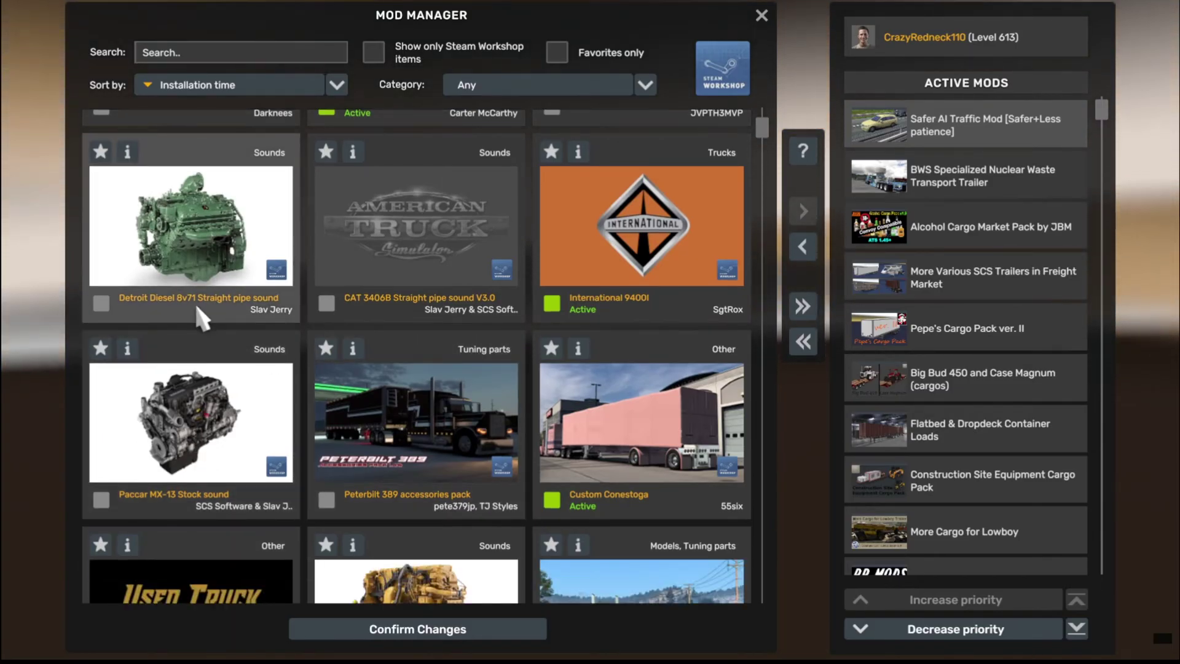
scroll(197, 307, down, 3)
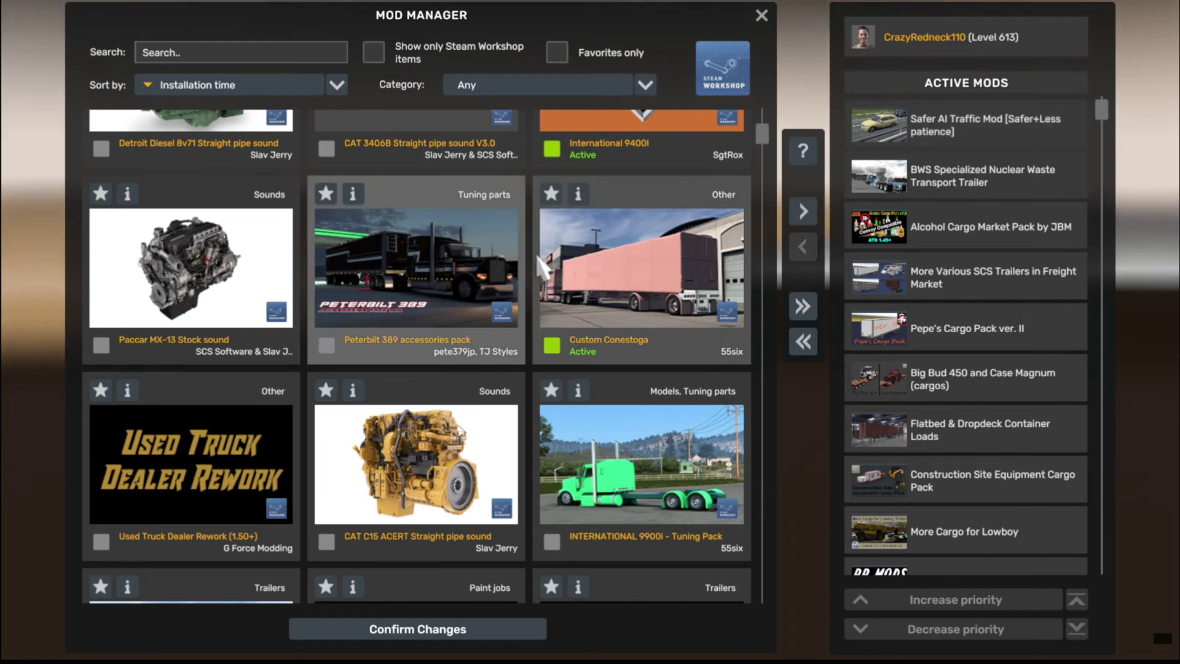
click(801, 211)
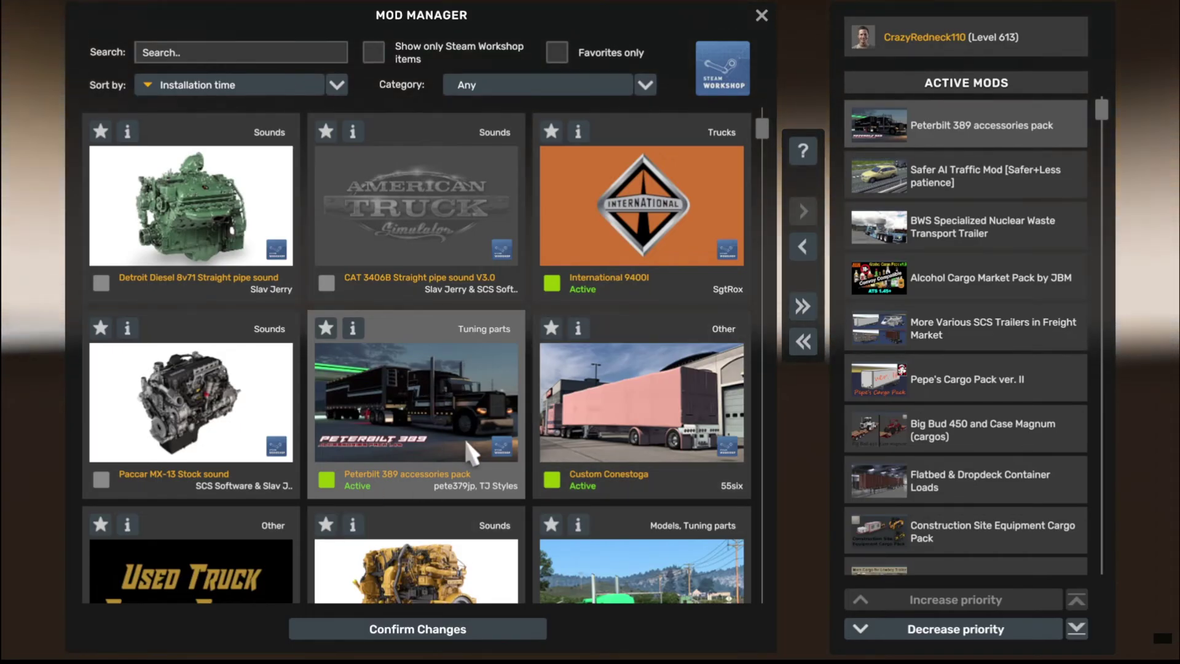
Activate the INTERNATIONAL 9900i - Tuning Pack and Detroit Diesels for peterbilt 350 mods above the Peterbilt 389 accessories pack
scroll(466, 438, down, 4)
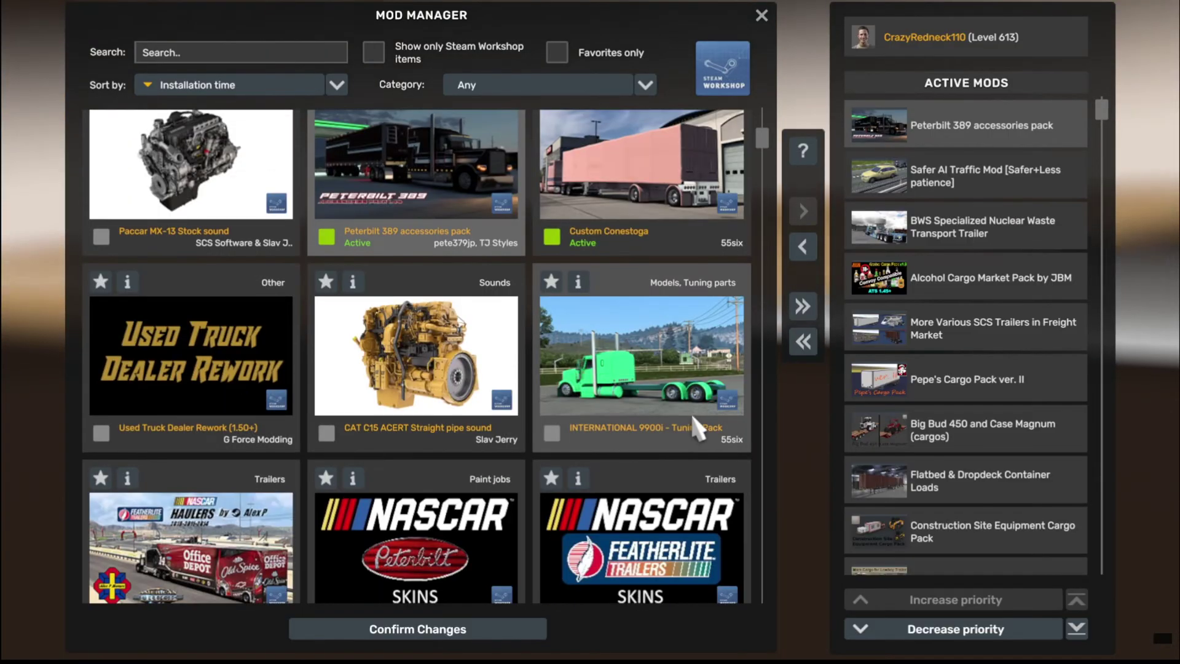
click(693, 428)
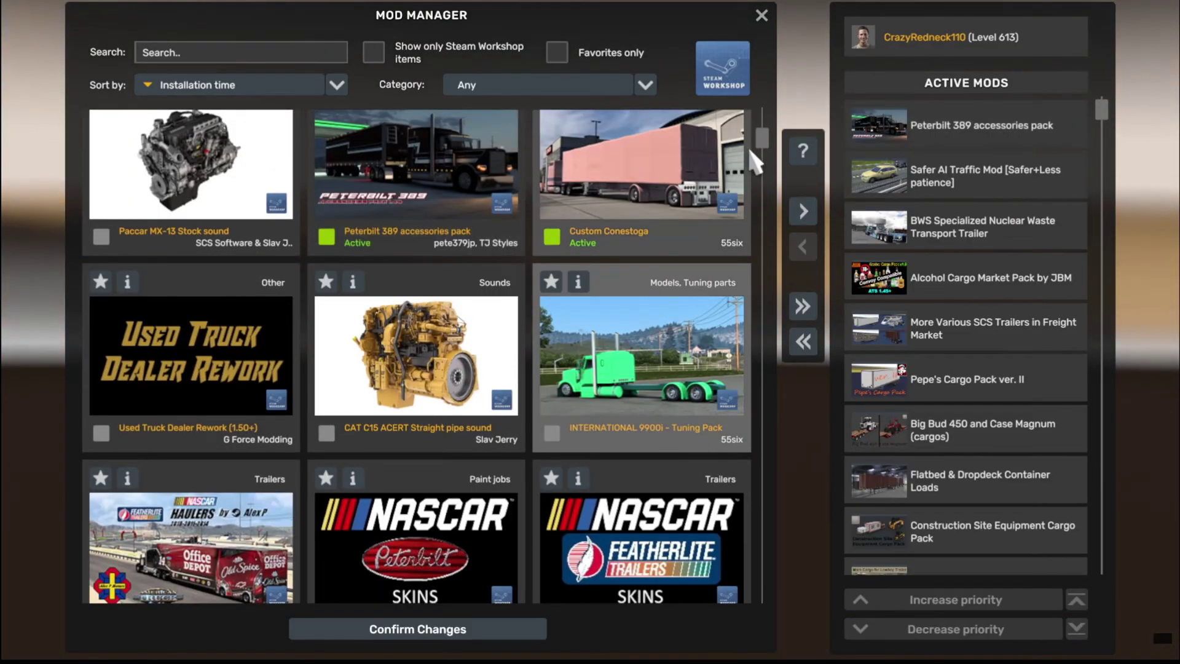
click(807, 212)
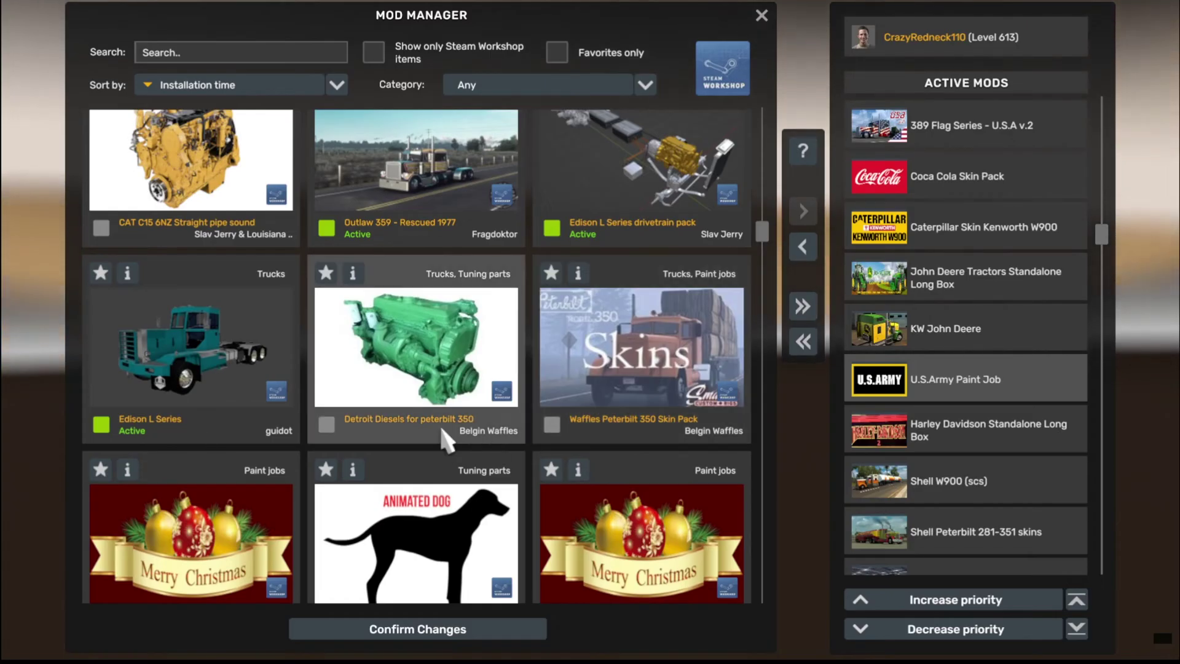
click(465, 356)
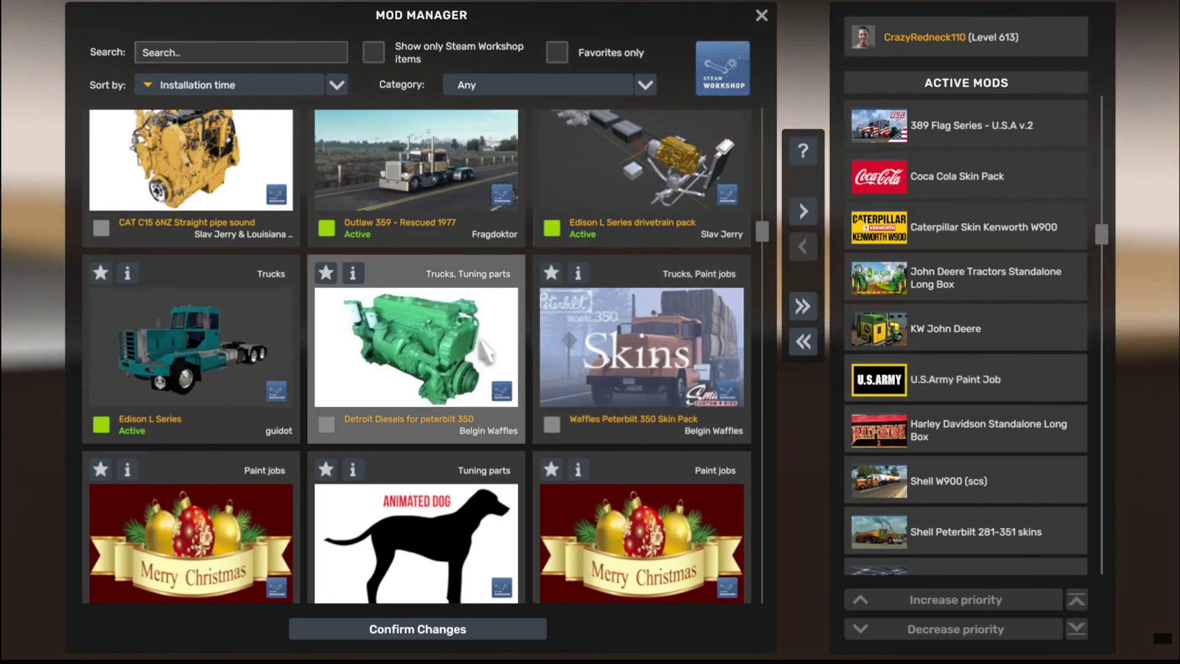
click(802, 212)
Activate the Super Engine & Transmission (Original ATS trucks) mod, placing it above the Peterbilt 350 Detroit Diesels
scroll(417, 397, down, 6)
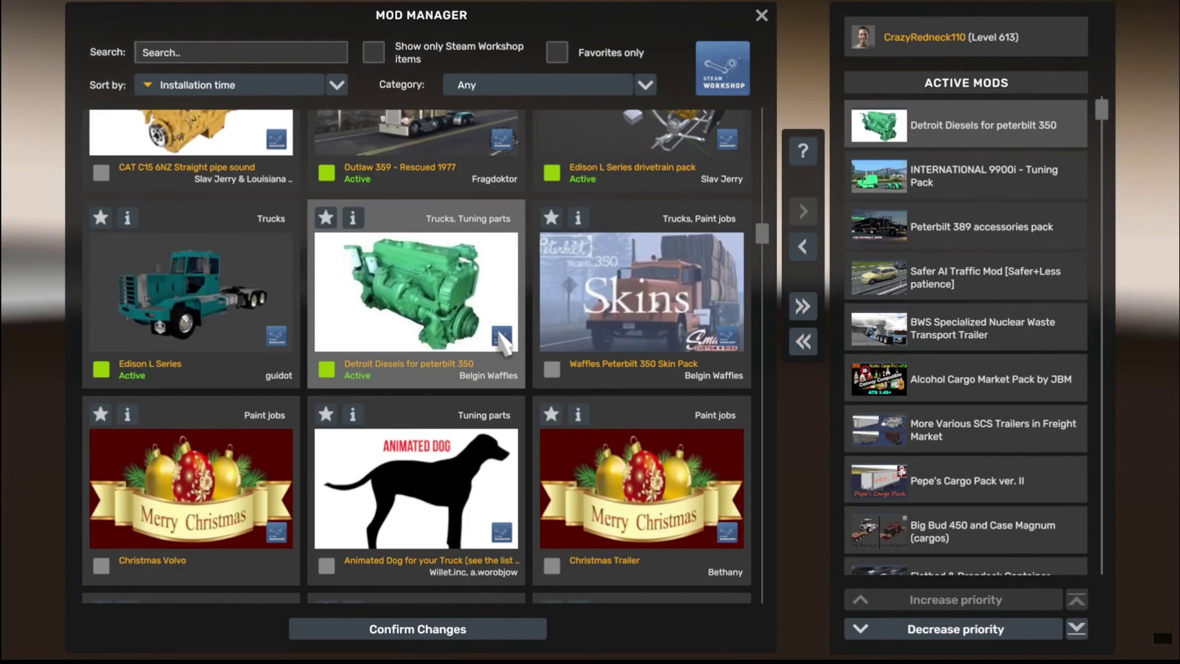
scroll(497, 325, down, 3)
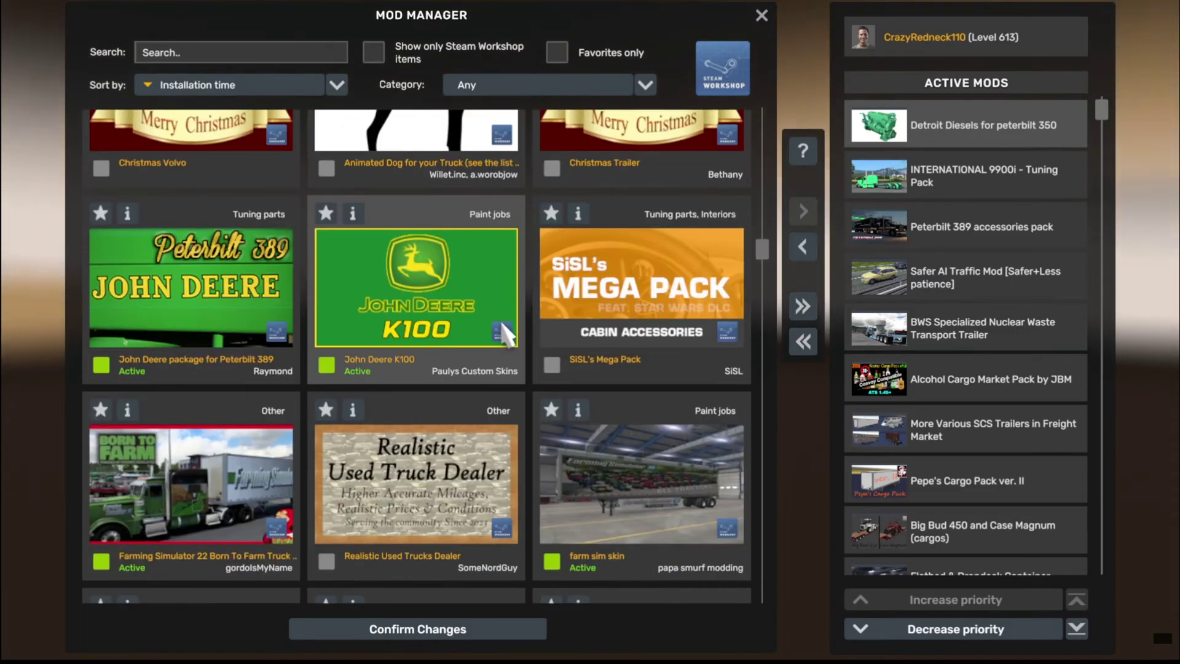
scroll(505, 335, down, 6)
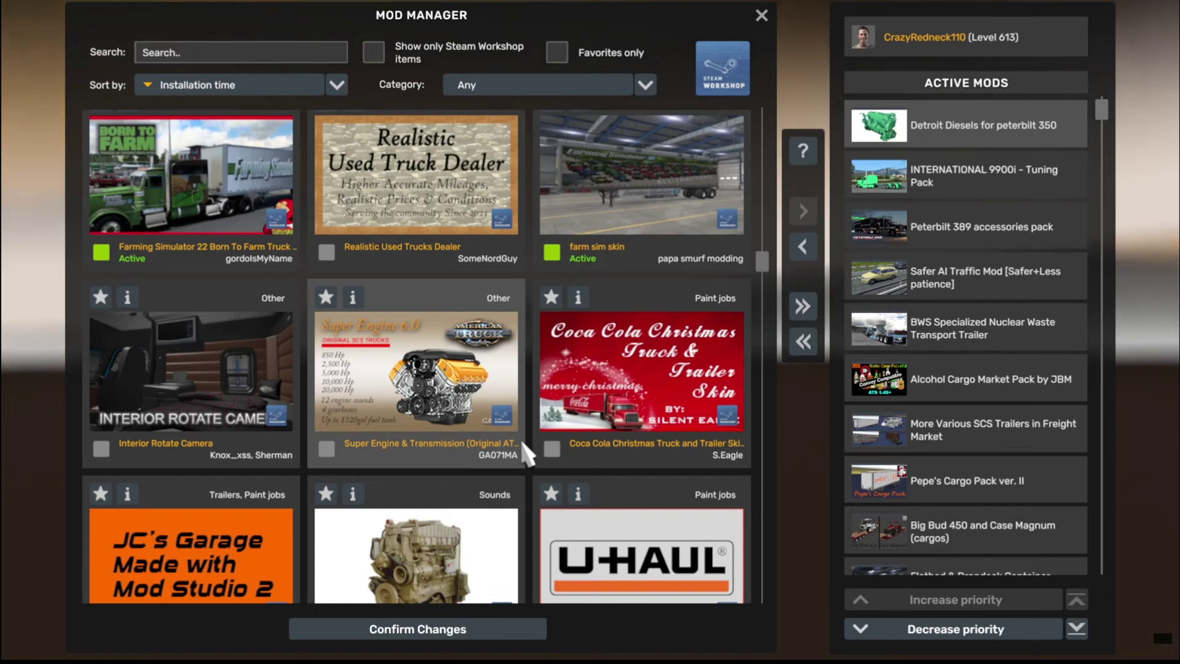
click(423, 379)
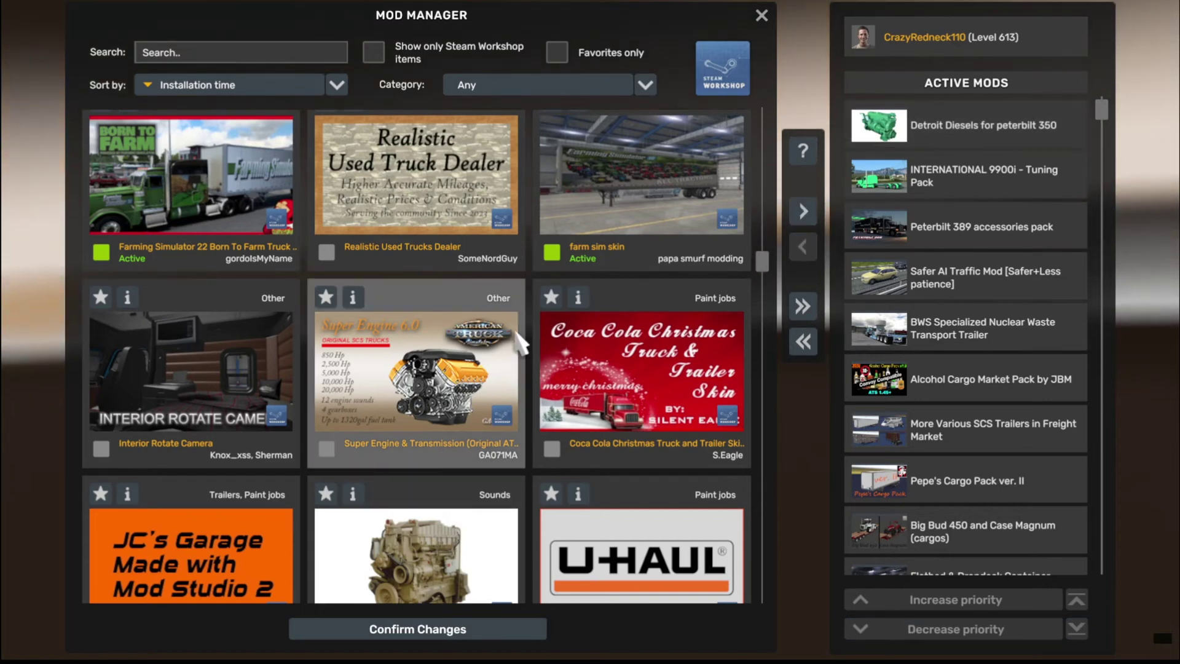
click(804, 212)
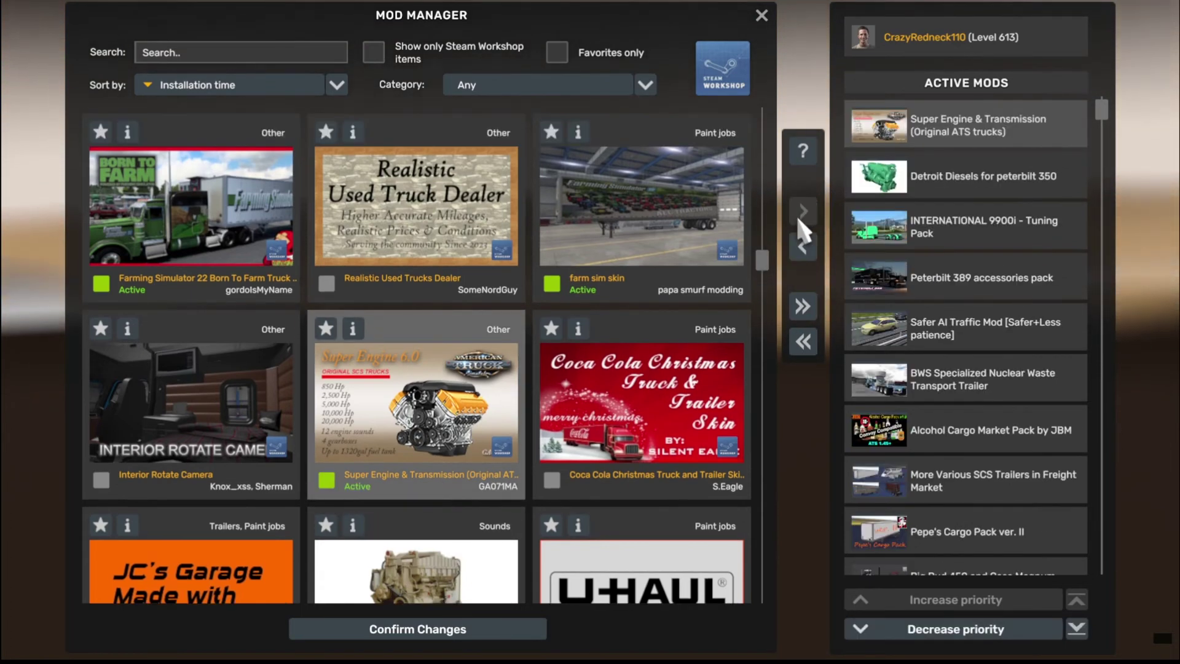
Activate SCS 389 - Diesel Wheels, CrazyDeadShaneGaming's Vtc Wheel Pack and the Farm accessoires pack above the Super Engine mod
scroll(363, 375, down, 5)
click(362, 375)
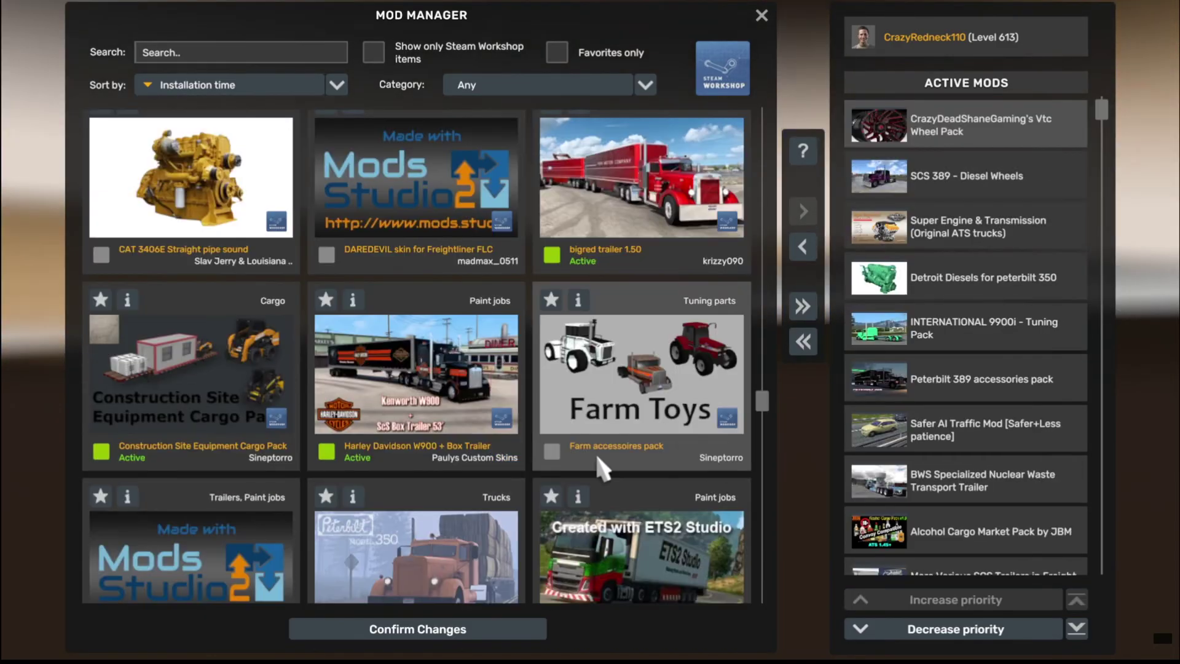
click(667, 387)
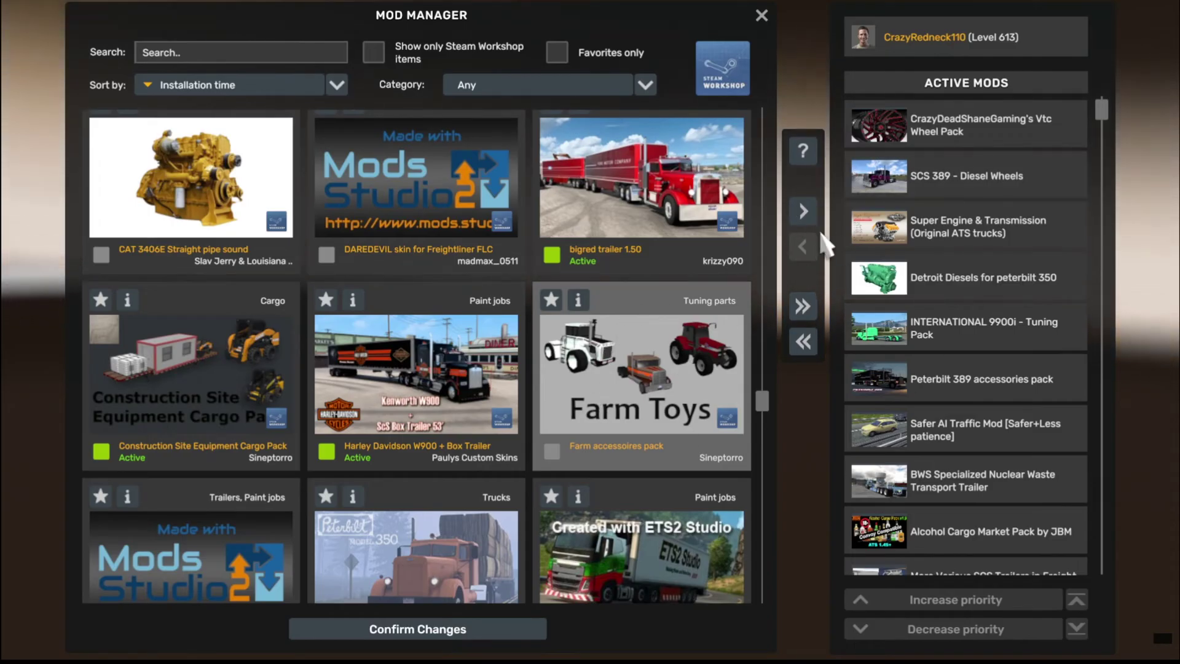
click(804, 215)
Activate the remaining tuning parts, including the Steele Productions Mack Engine Pack, American Racing ATX Series Rims, Smarty's Wheel Pack and 2000HP Engine For All Trucks
scroll(520, 367, down, 3)
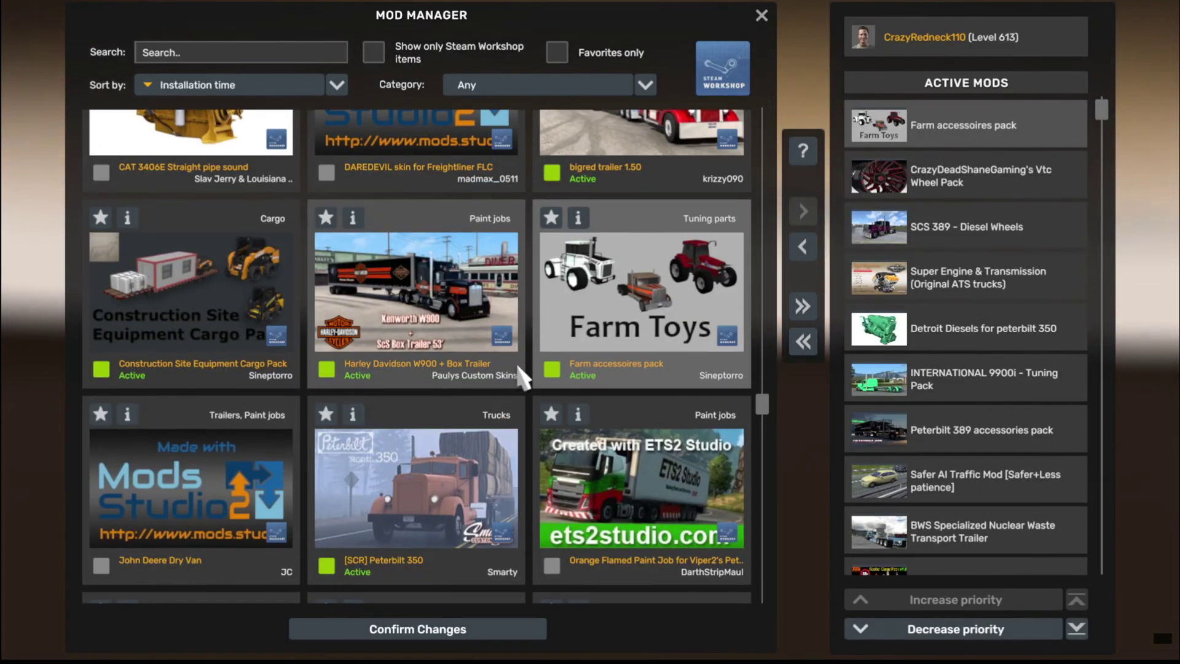
scroll(520, 367, down, 5)
click(190, 295)
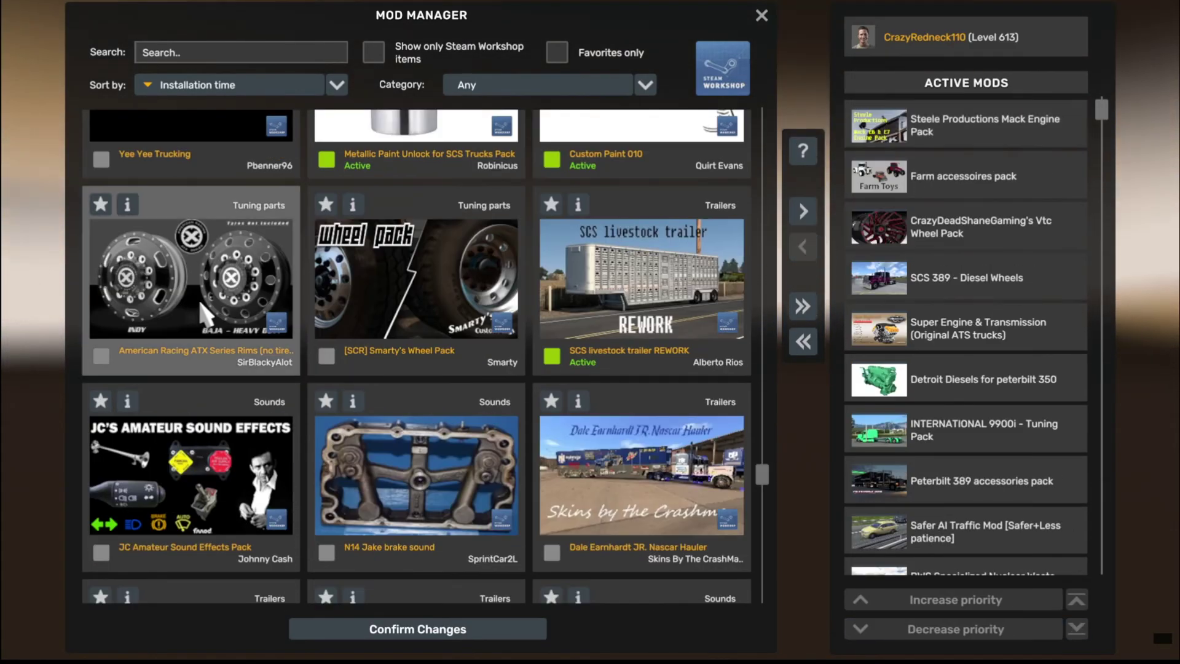
click(803, 212)
click(428, 411)
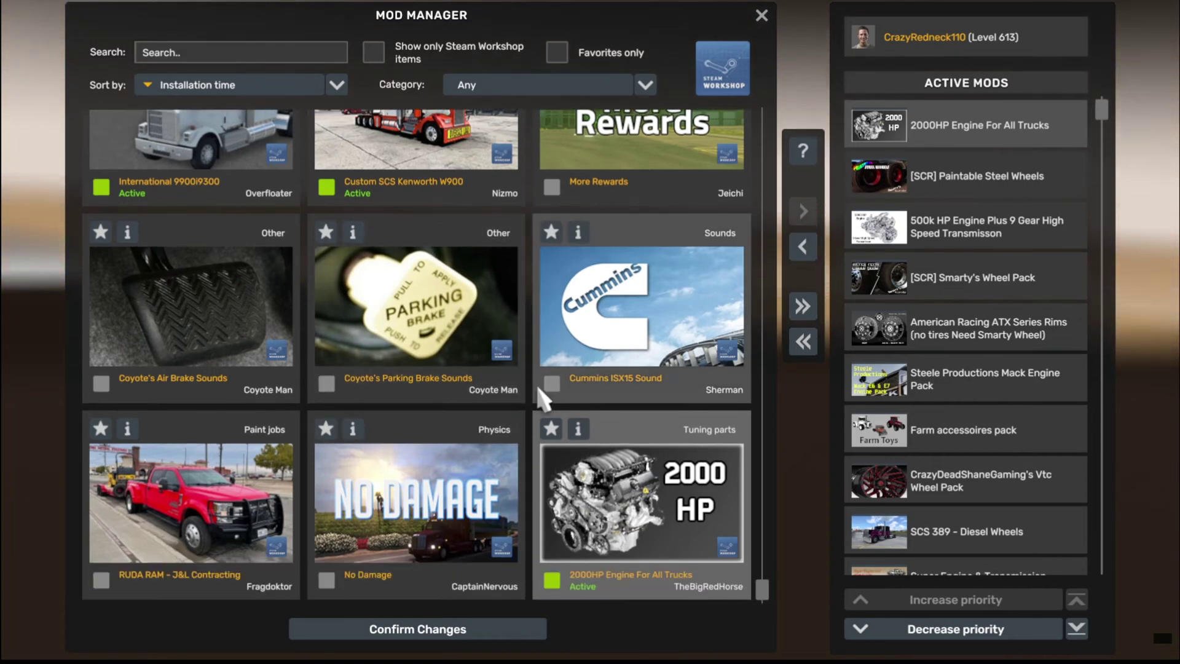
Activate the Realistic Mirror FOV (1.50) graphics mod above the tuning parts, followed by Real companies, gas stations & billboards and Real American Gas Stations
scroll(546, 361, up, 10)
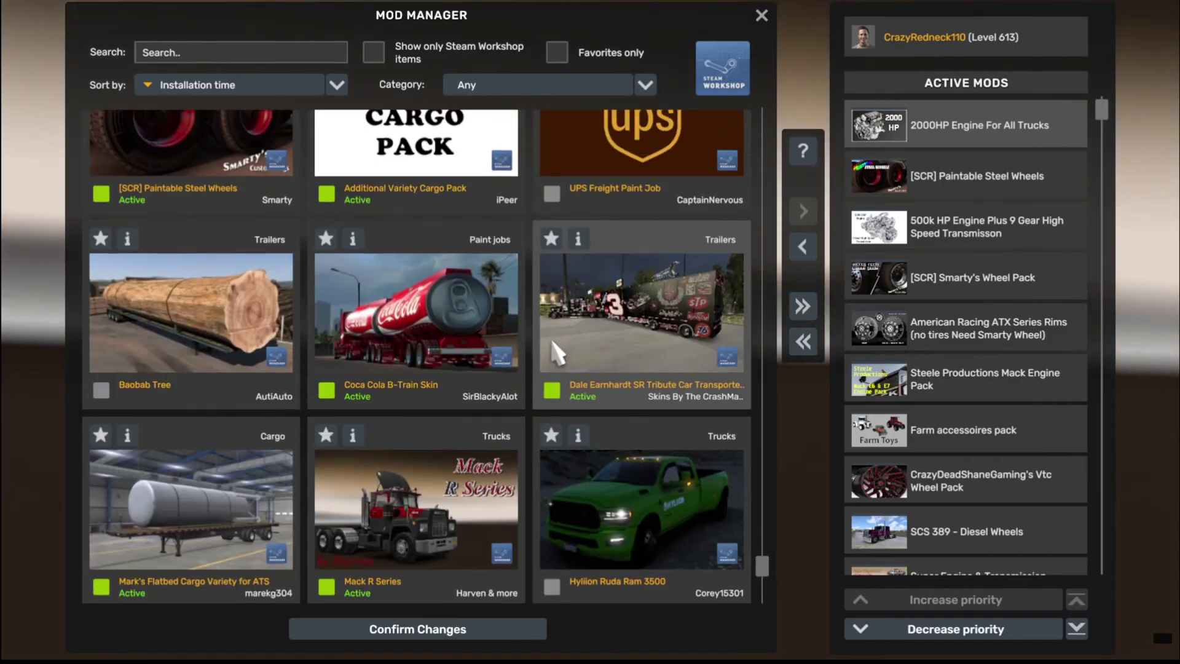
scroll(391, 436, up, 5)
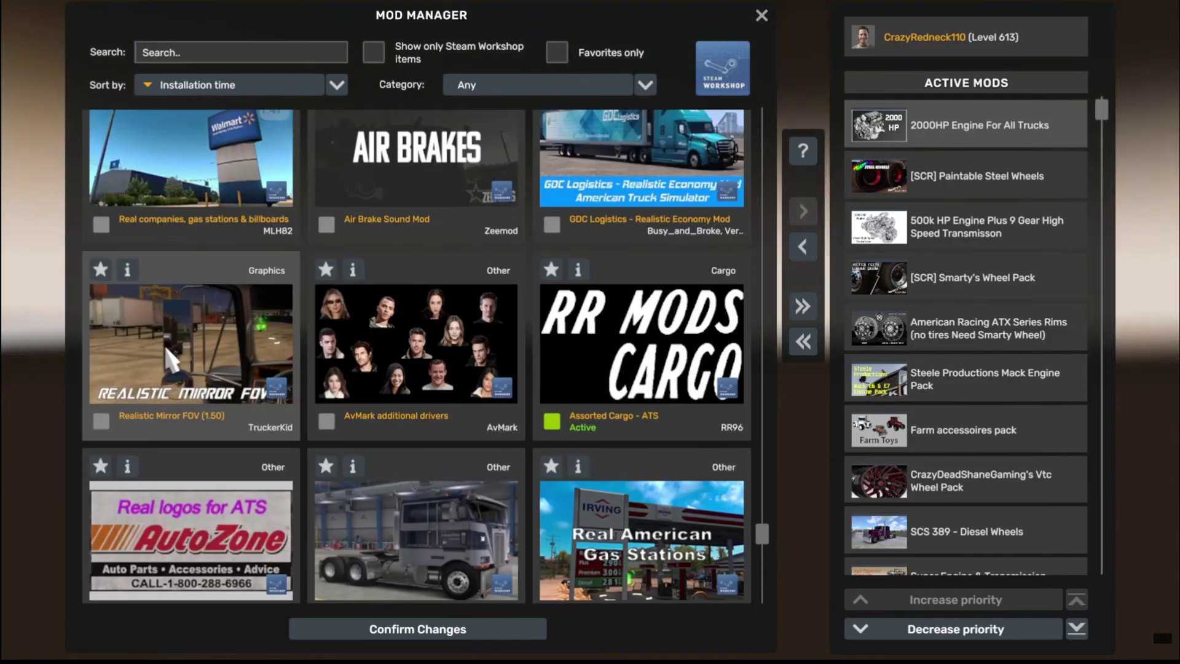
click(209, 376)
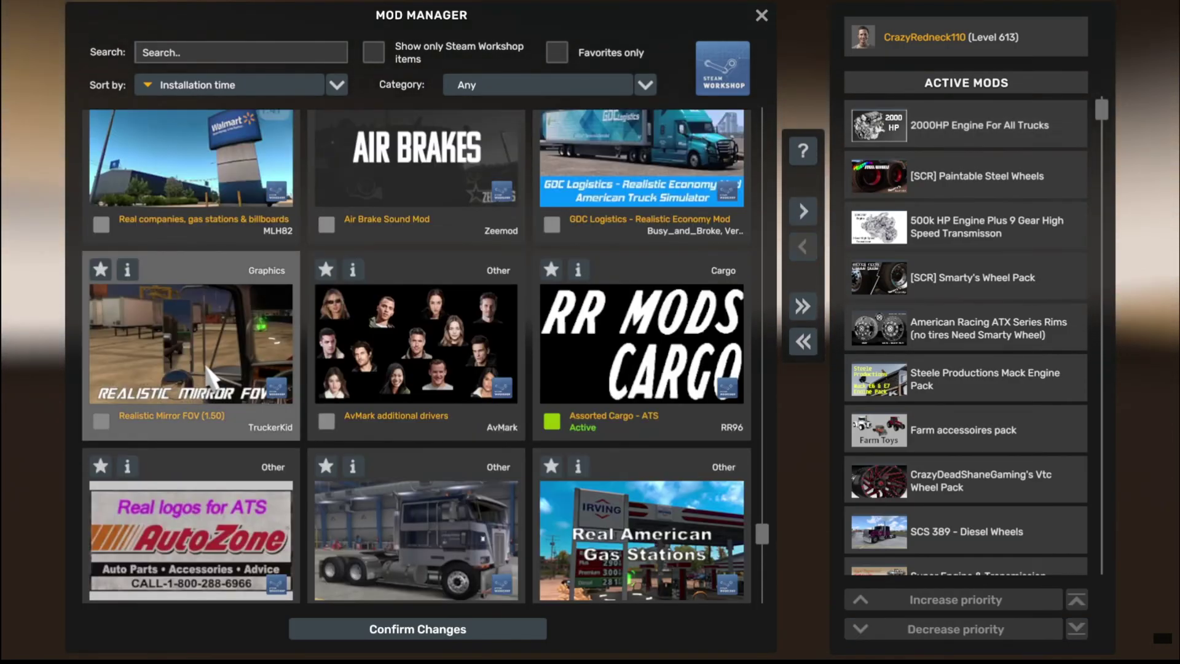
click(804, 213)
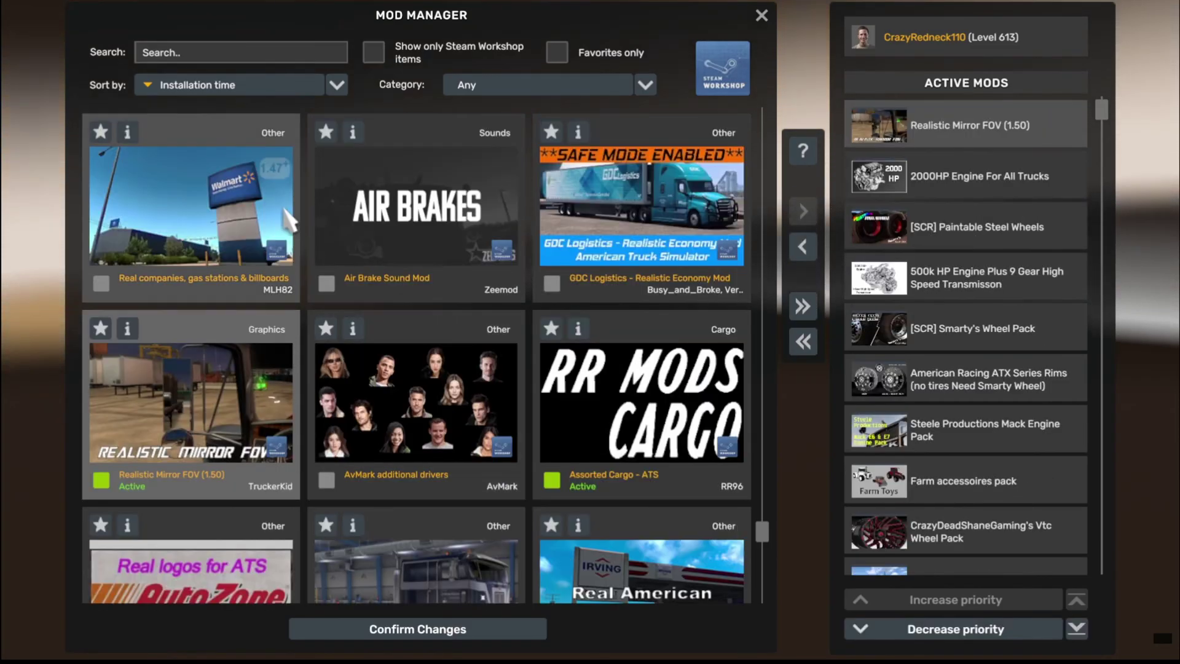
click(172, 273)
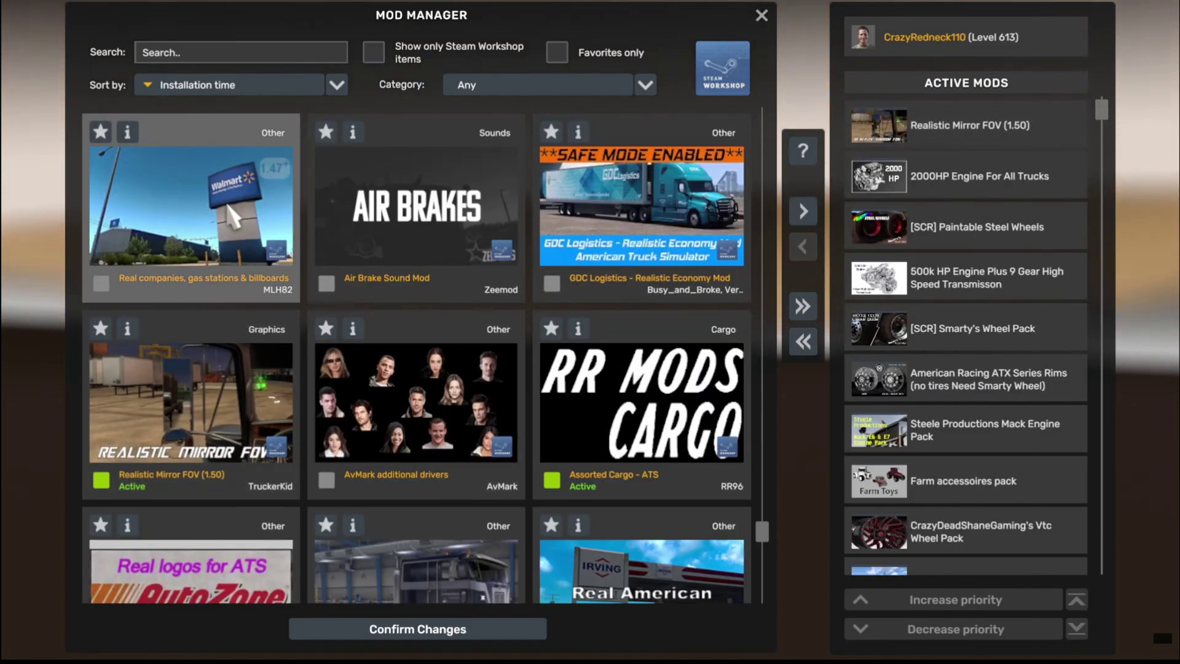
click(804, 212)
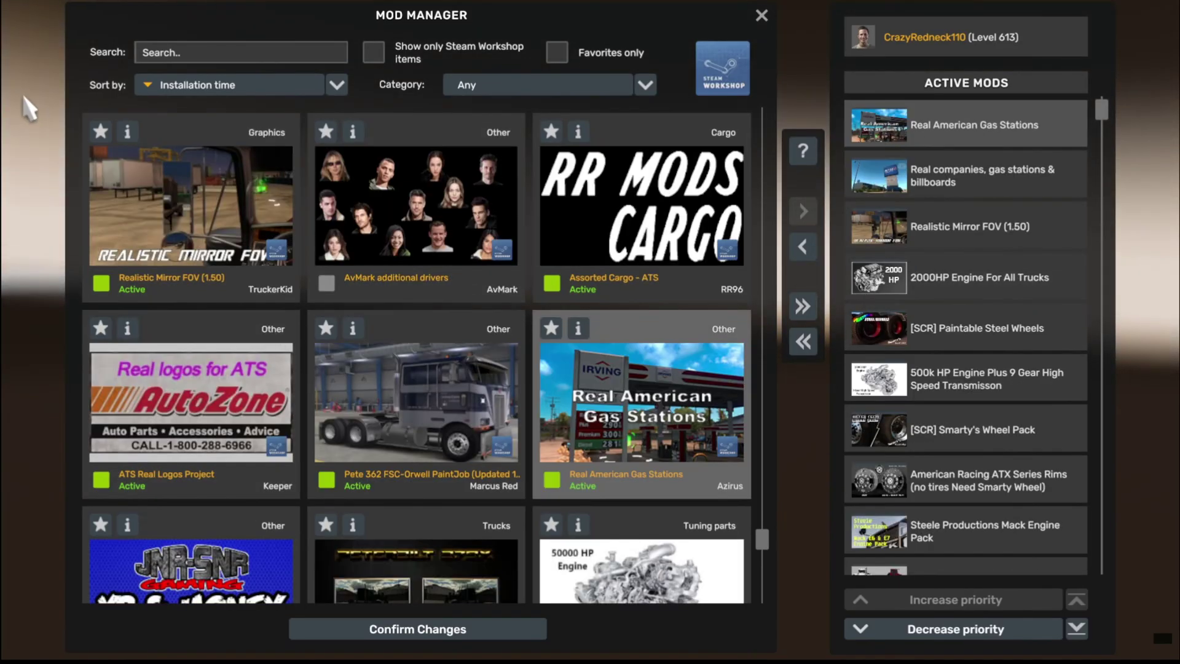
Activate the Detroit Diesel 8v71 Straight pipe sound as the first sound mod, placing it above the B4RT Great Dane Bucees Travel Centers mod
scroll(587, 369, up, 2)
scroll(541, 369, up, 10)
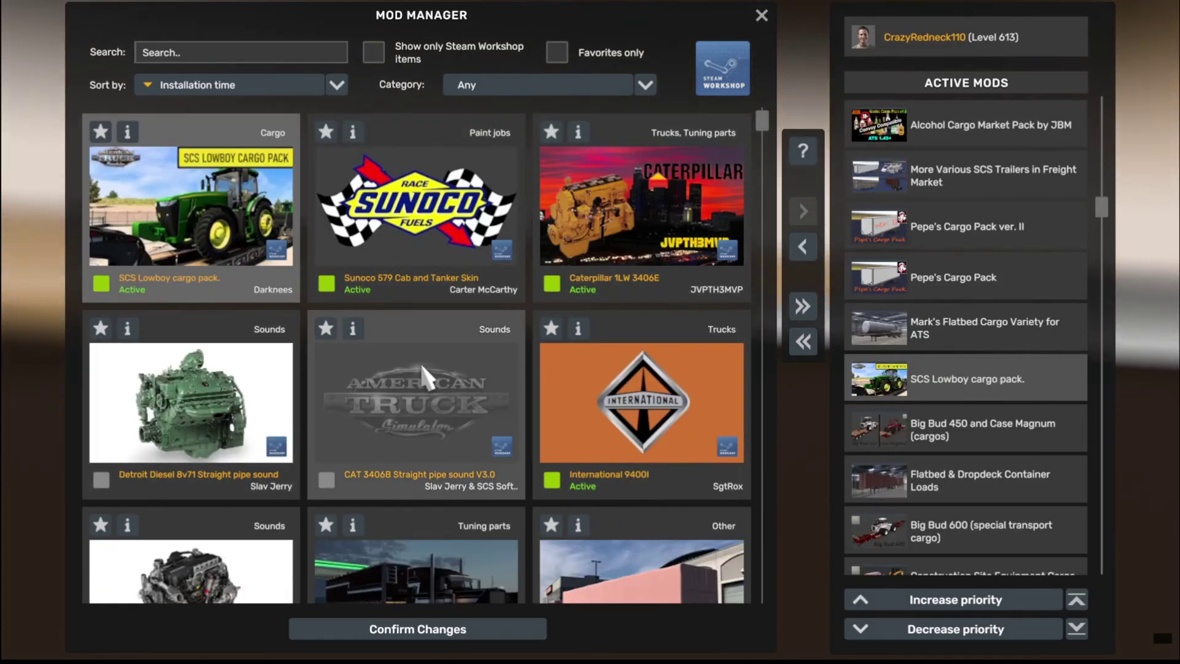
scroll(470, 304, down, 1)
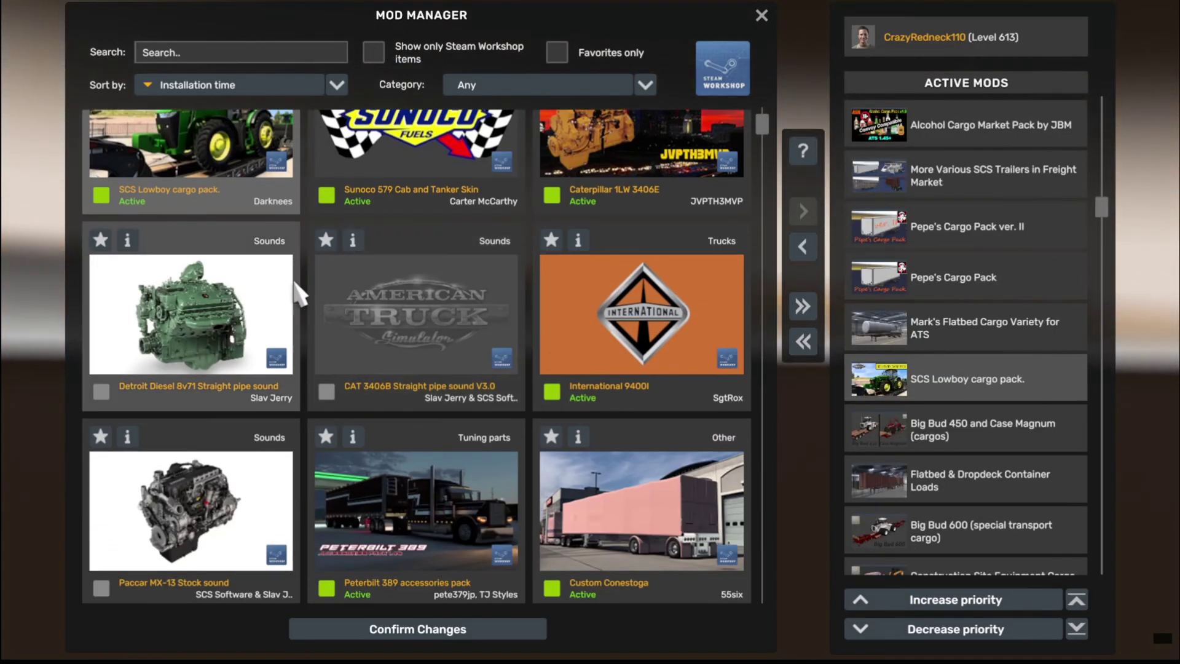
double_click(233, 350)
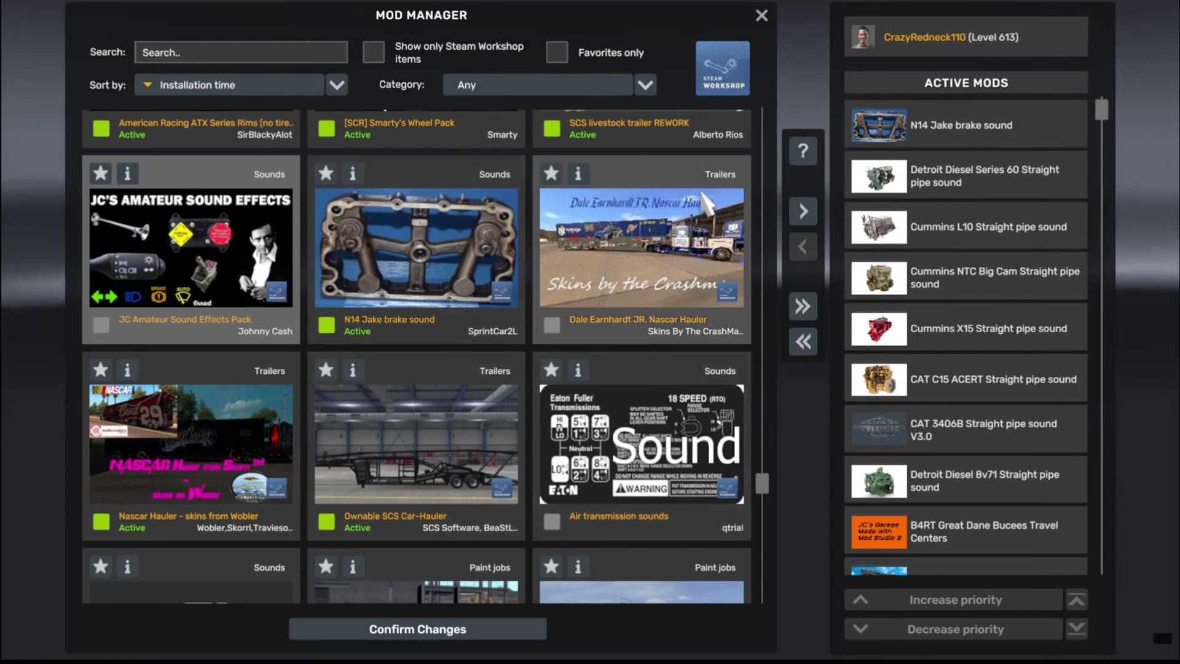
Activate the JC Amateur Sound Effects Pack and Air transmission sounds mods, placing them above the N14 Jake brake sound
click(803, 212)
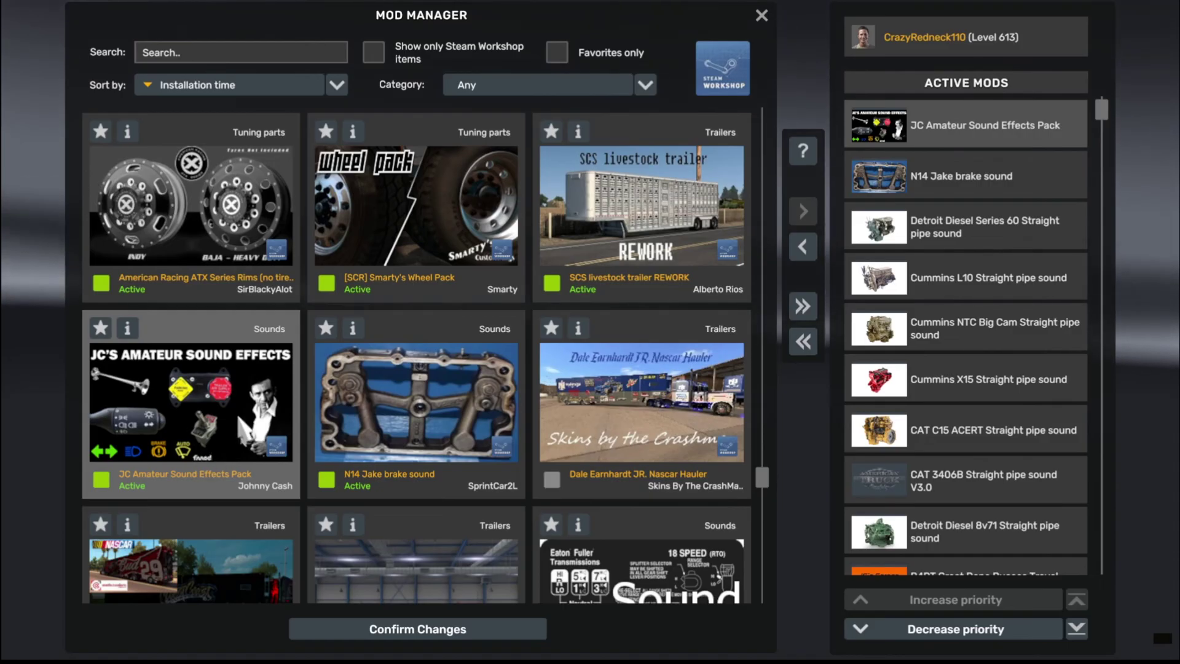
scroll(191, 399, down, 3)
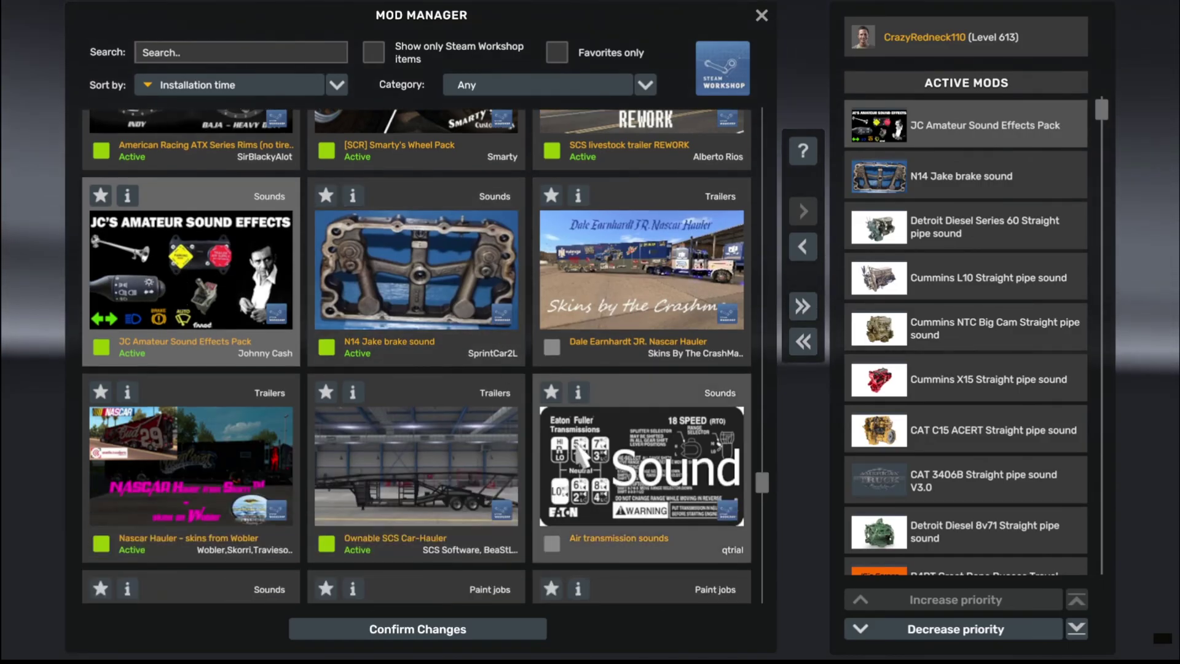
click(581, 455)
click(802, 212)
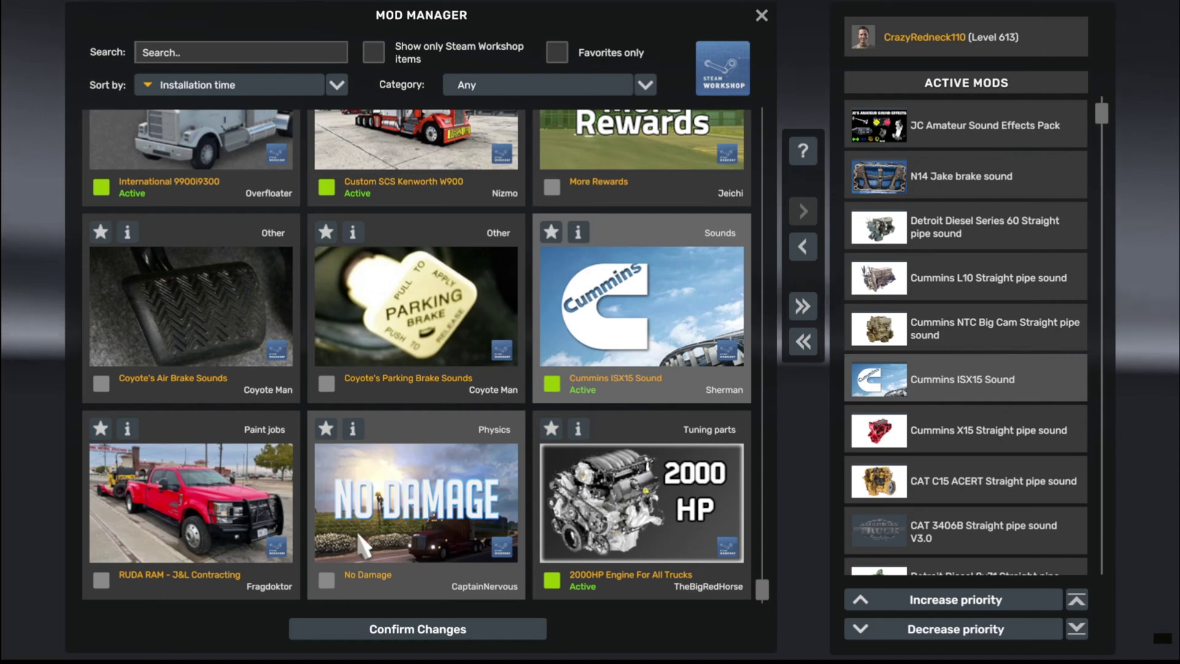
Activate the No Damage physics mod, placing it above all the sound mods
double_click(442, 513)
scroll(443, 436, up, 2)
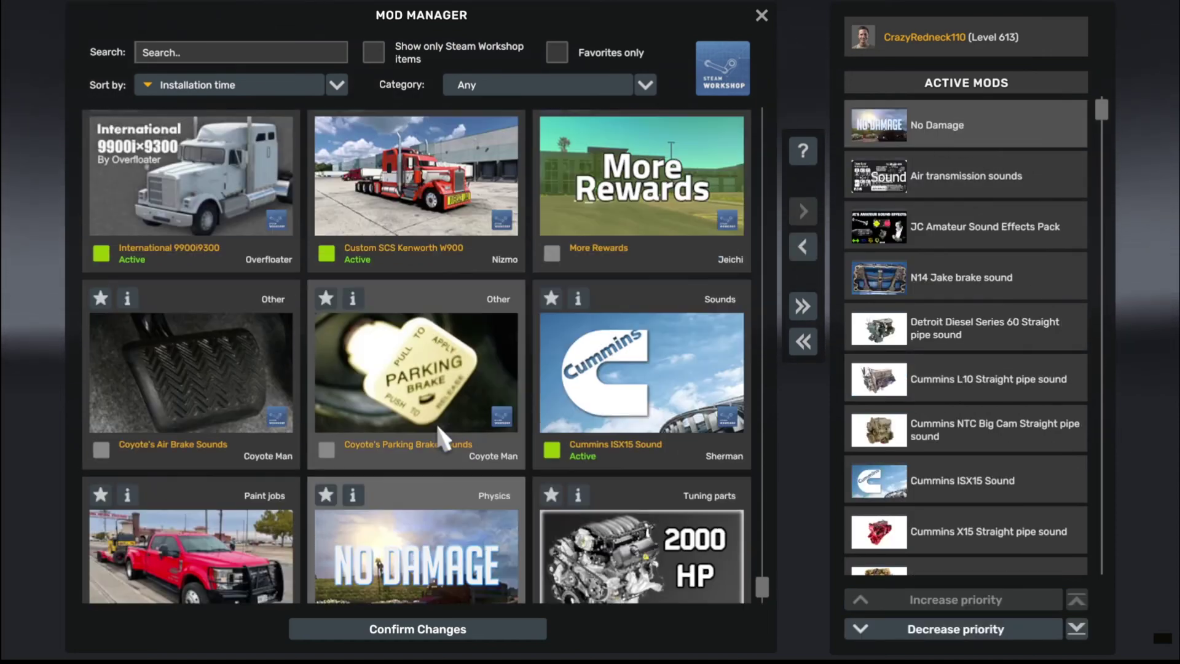
scroll(184, 369, down, 3)
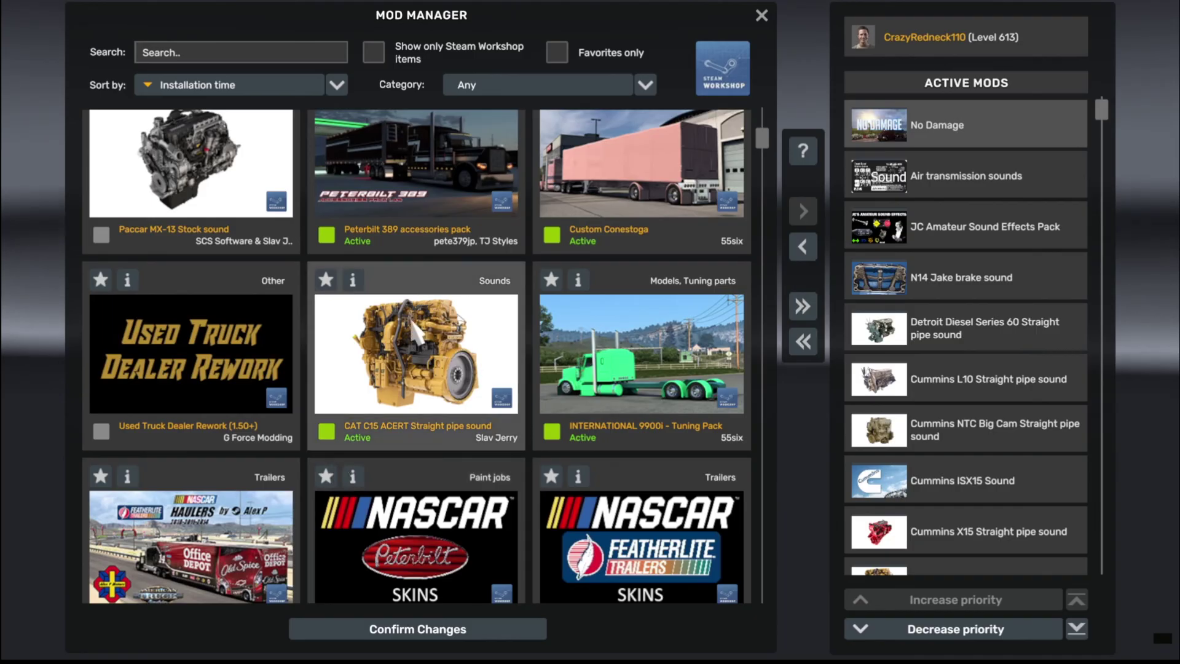
Activate the Used Truck Dealer Rework (1.50+) mod and lower its priority by one so it sits directly below No Damage
click(194, 368)
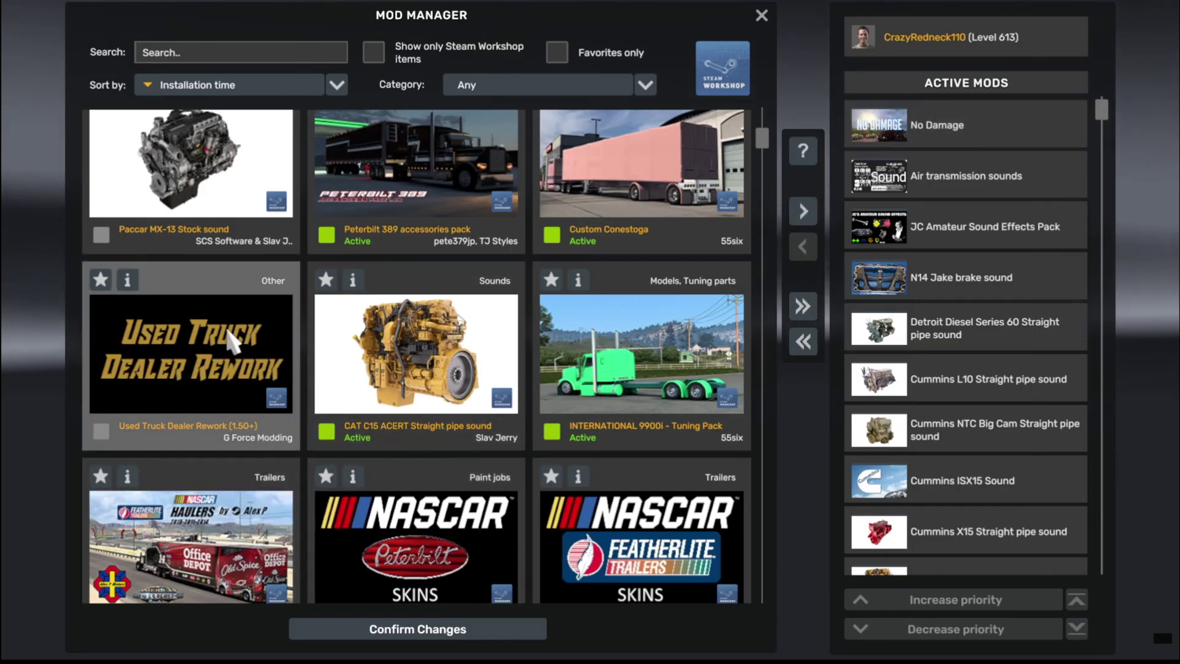
click(802, 212)
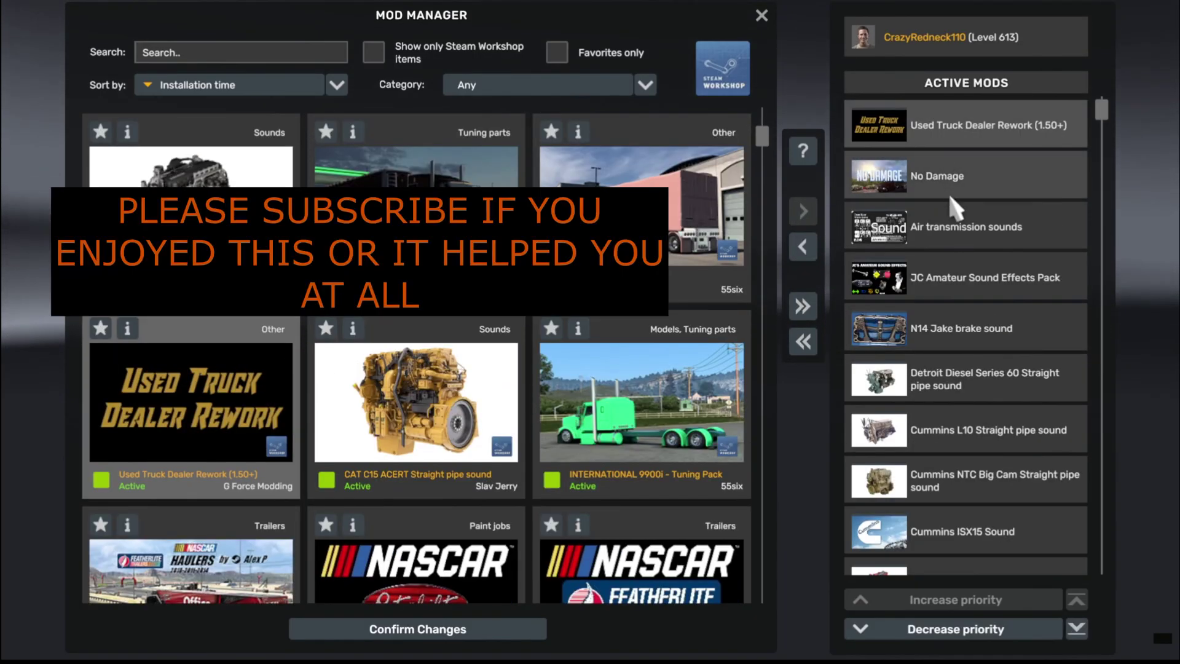
click(990, 627)
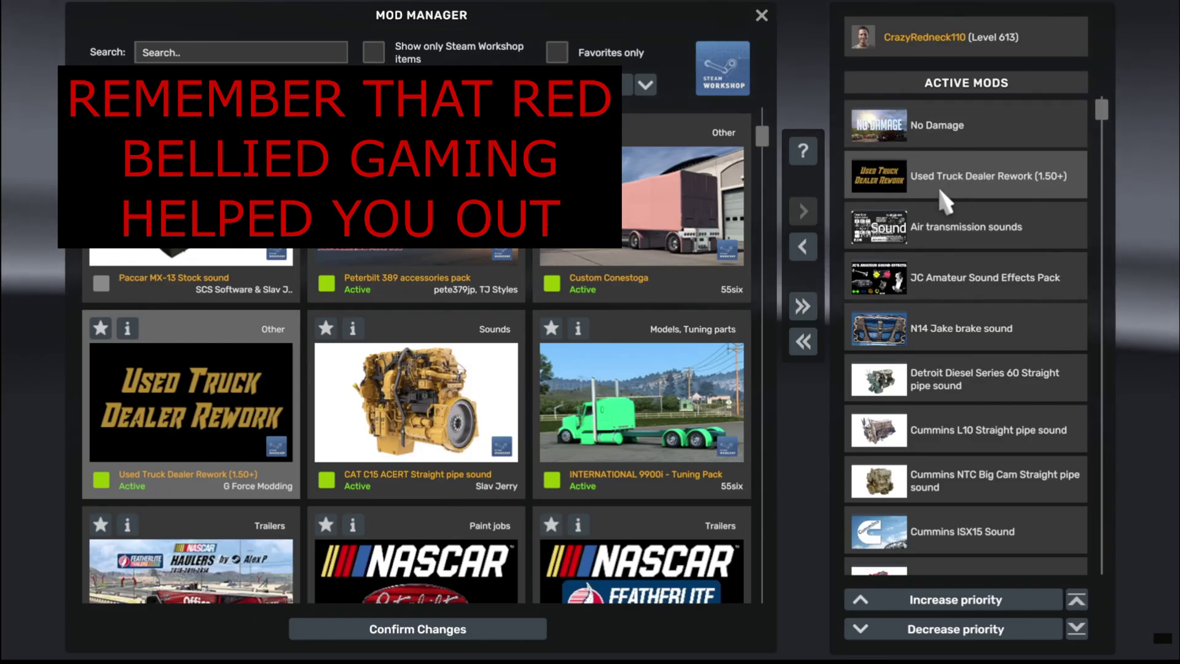
Review the remaining available mods and the active mods' load order, from No Damage and the sounds down through tuning, cargo and paint jobs
scroll(682, 430, down, 5)
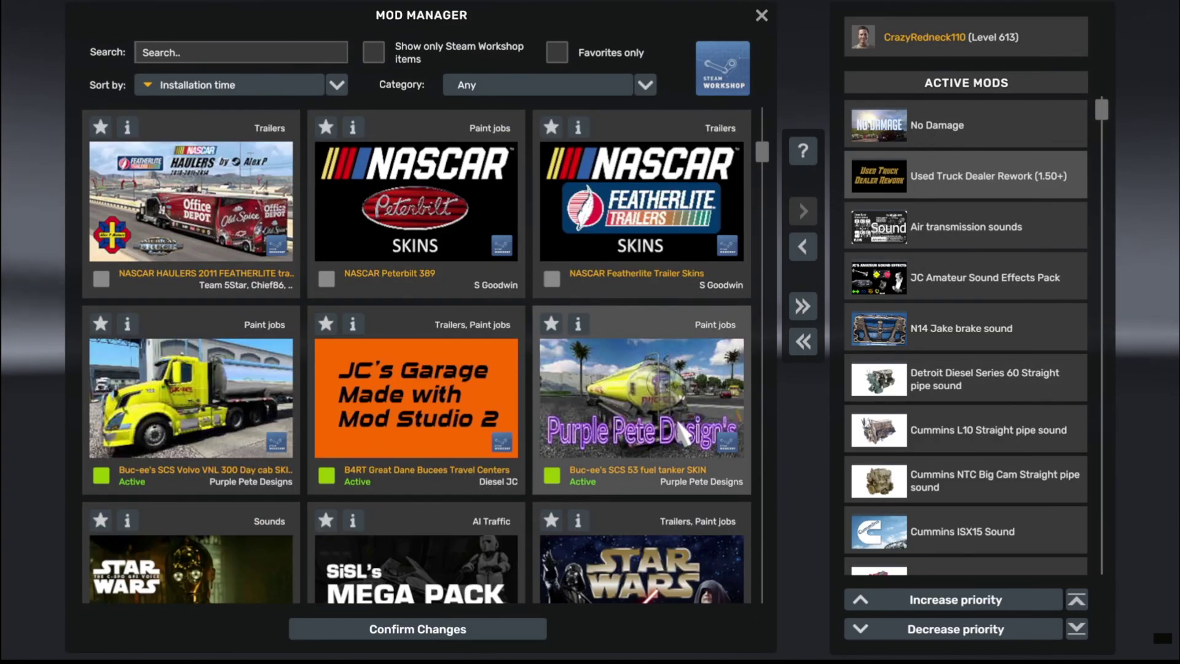
scroll(683, 430, down, 2)
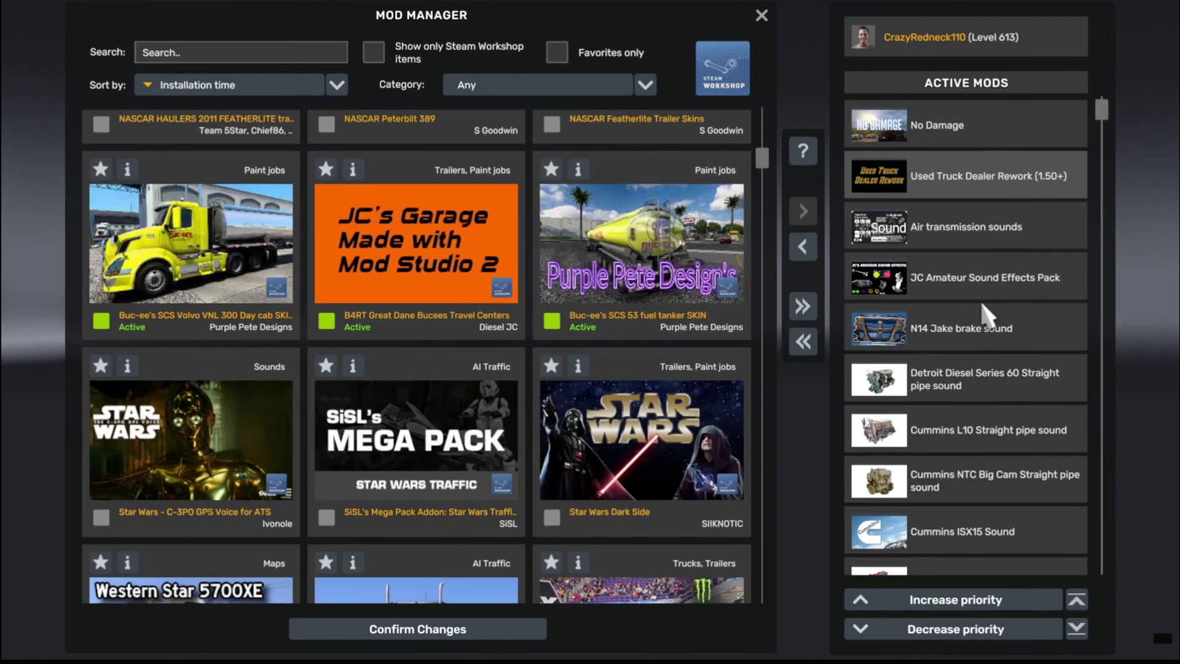
scroll(987, 316, down, 10)
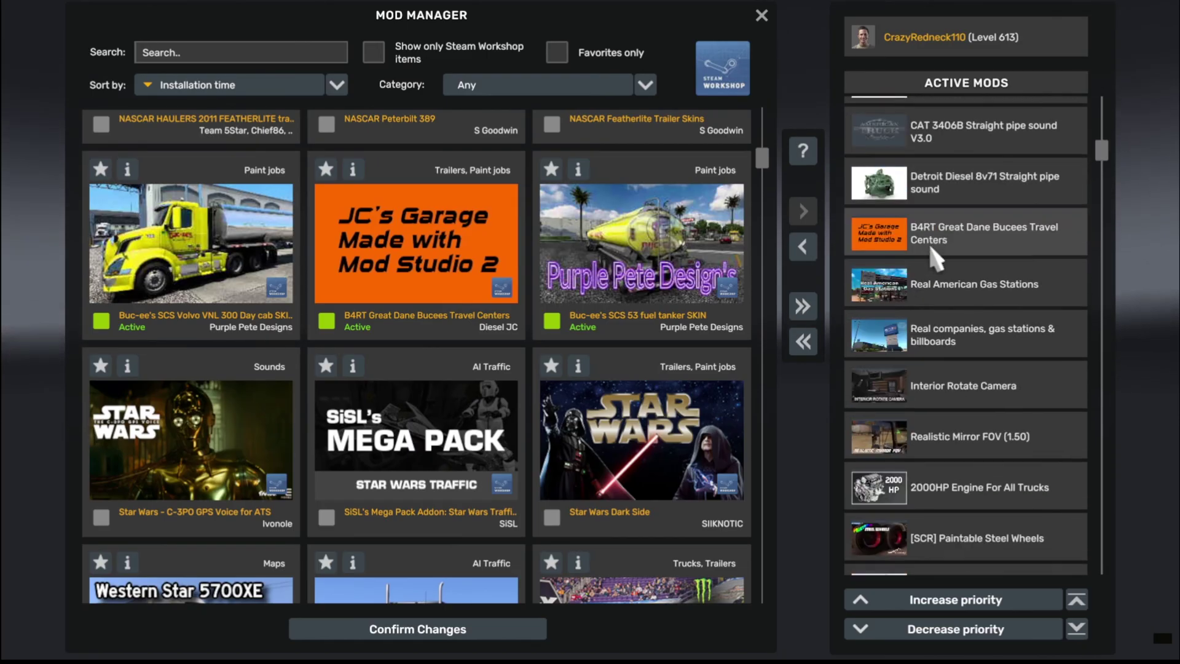
scroll(935, 258, down, 3)
scroll(982, 269, down, 5)
scroll(989, 399, up, 5)
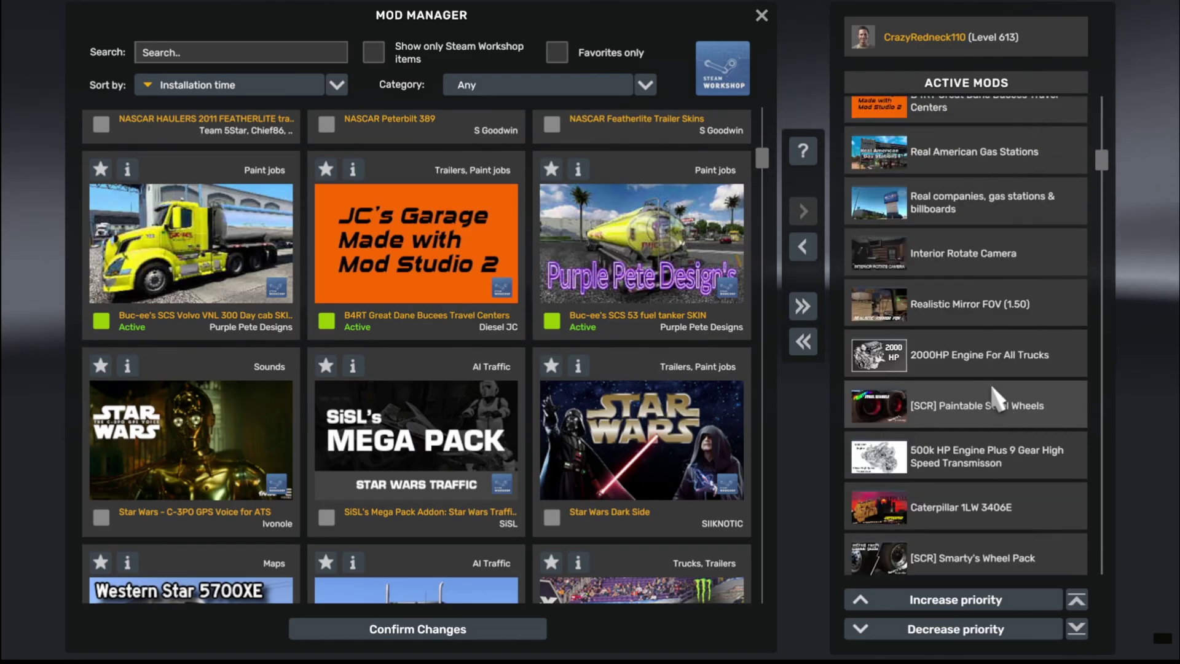
scroll(997, 400, up, 12)
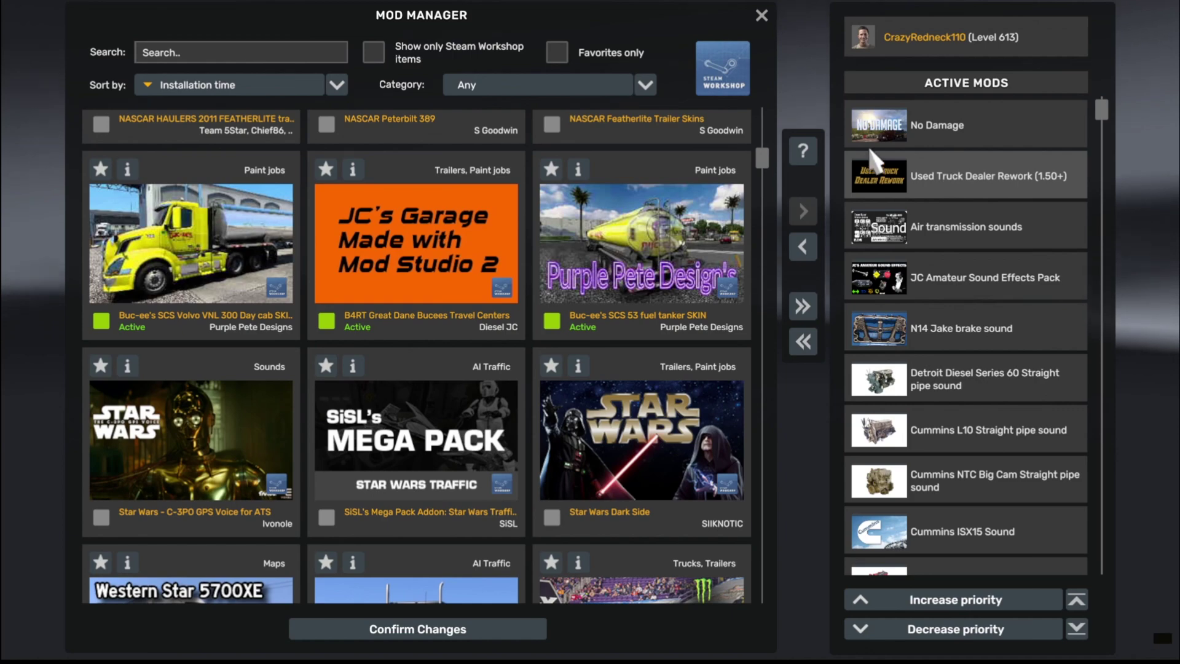
scroll(943, 181, down, 10)
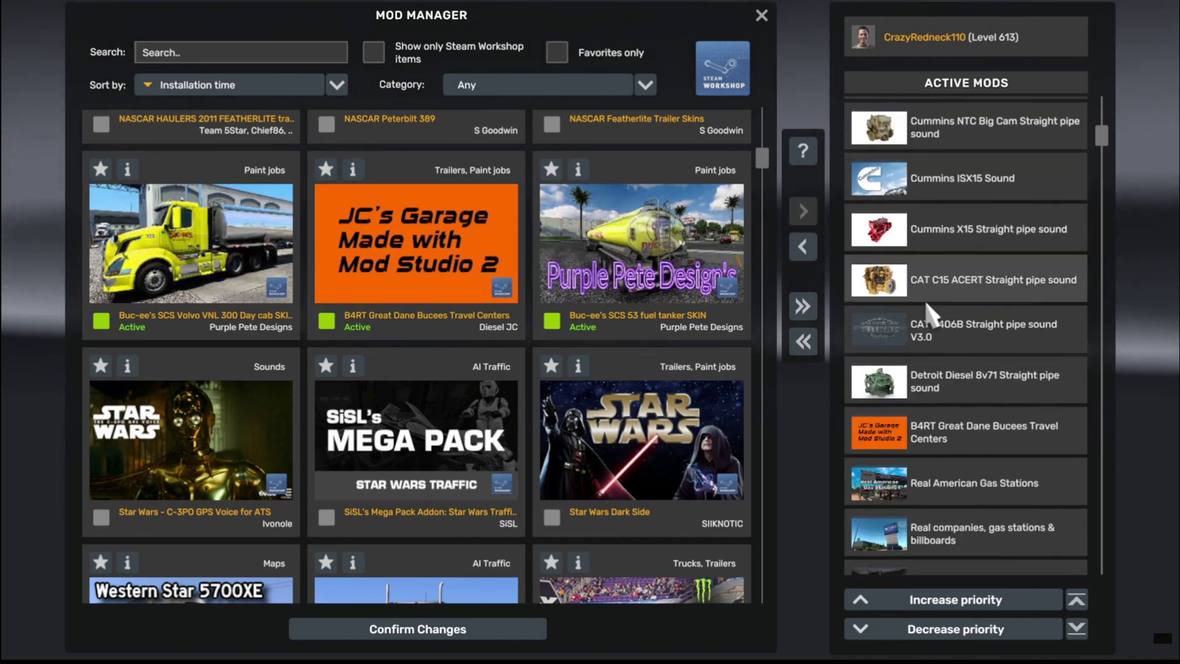
scroll(935, 317, down, 14)
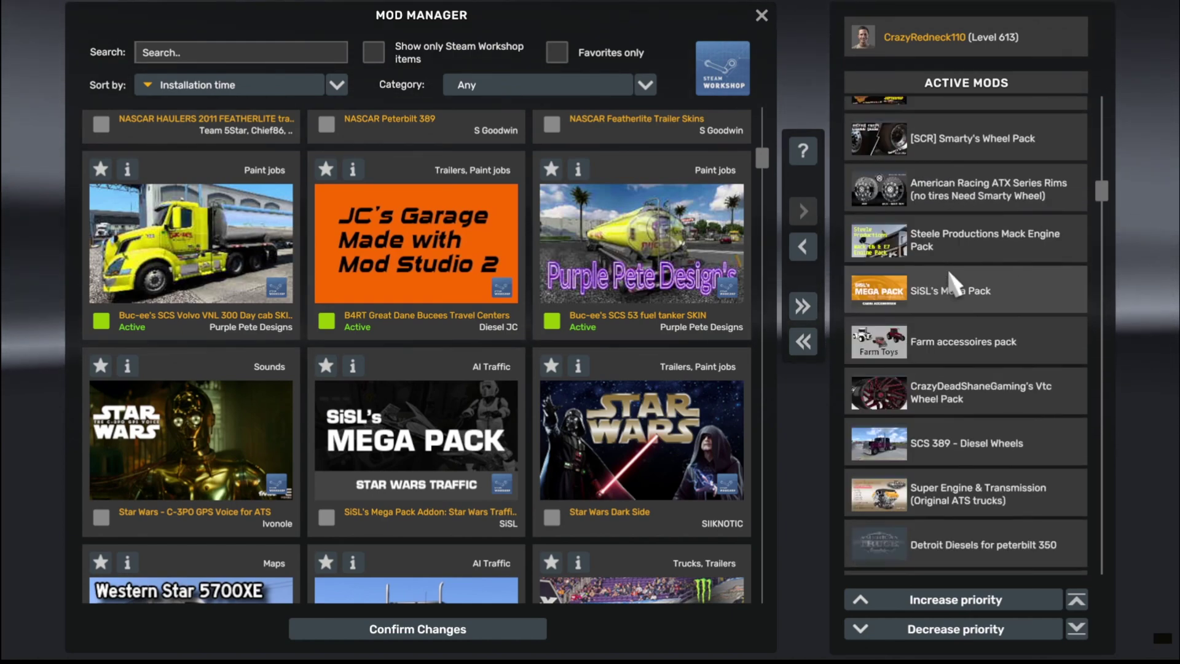
scroll(958, 295, down, 20)
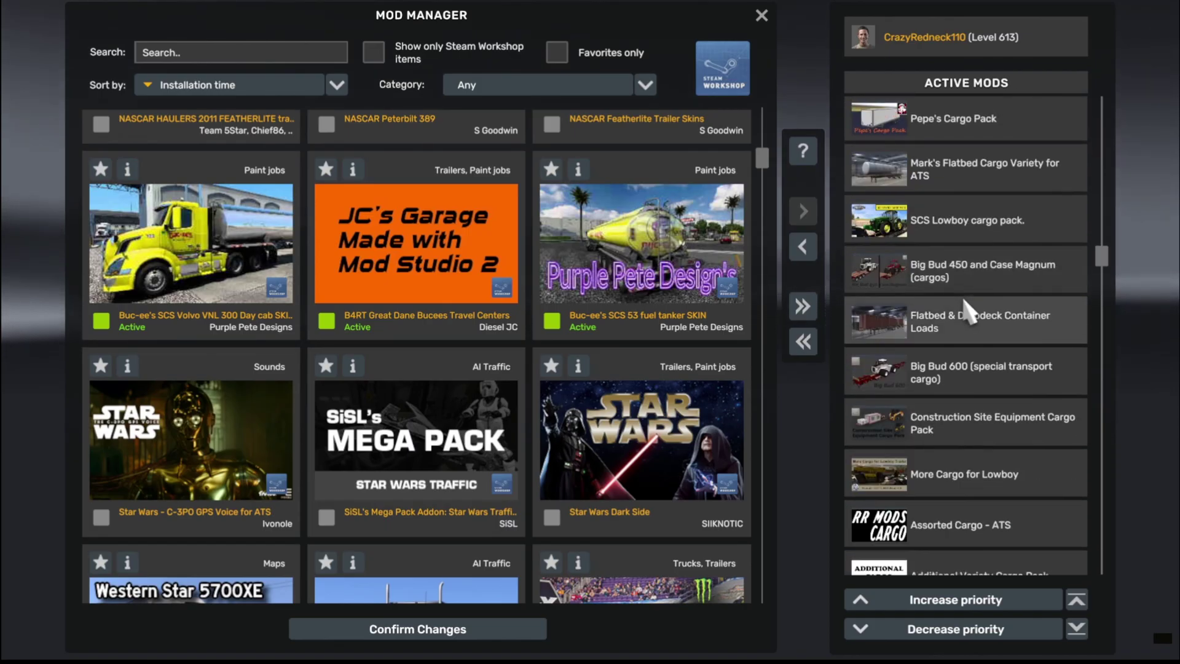
scroll(976, 323, down, 20)
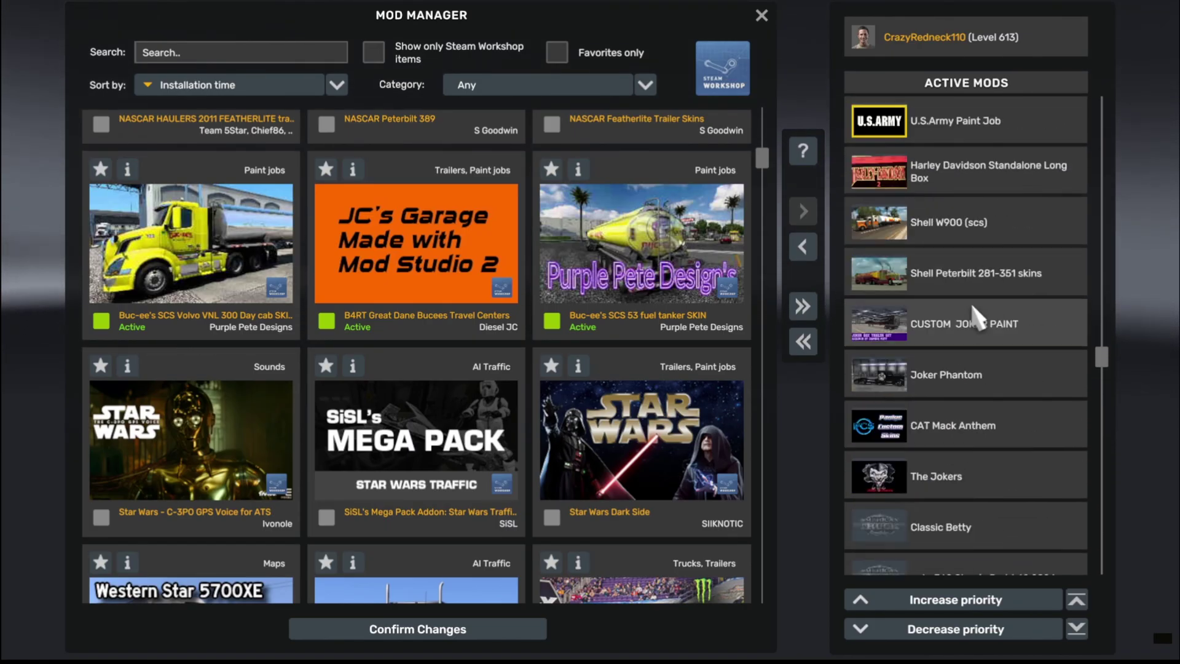
Confirm the mod changes and continue the saved game from the launchpad
click(462, 630)
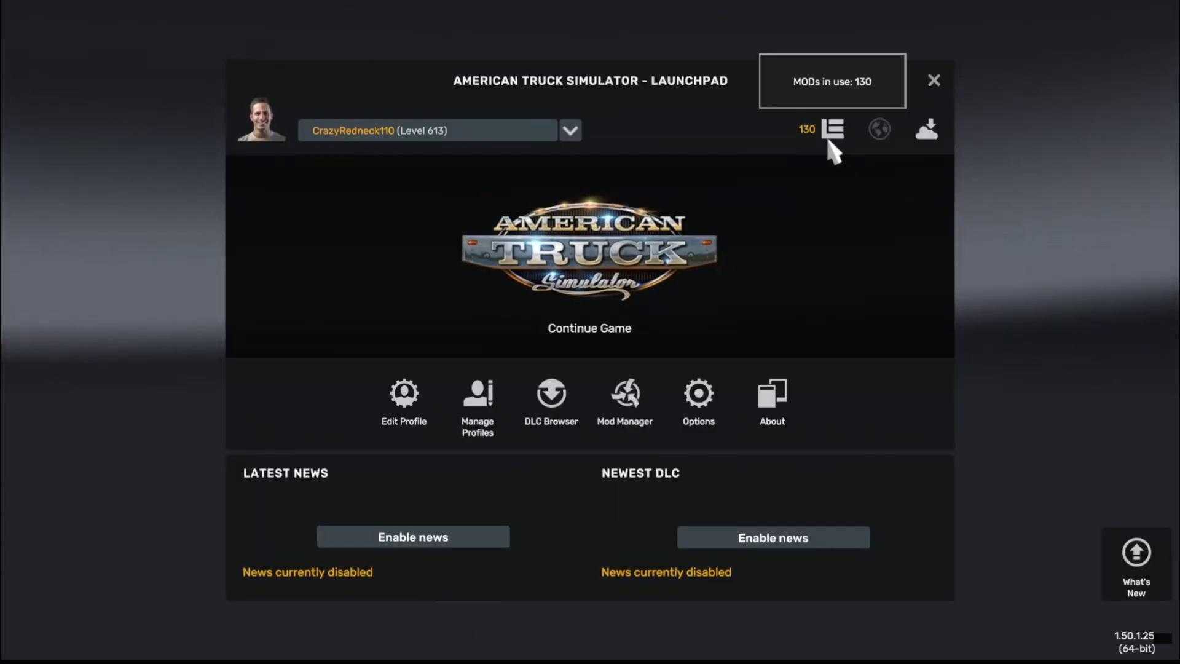
click(770, 227)
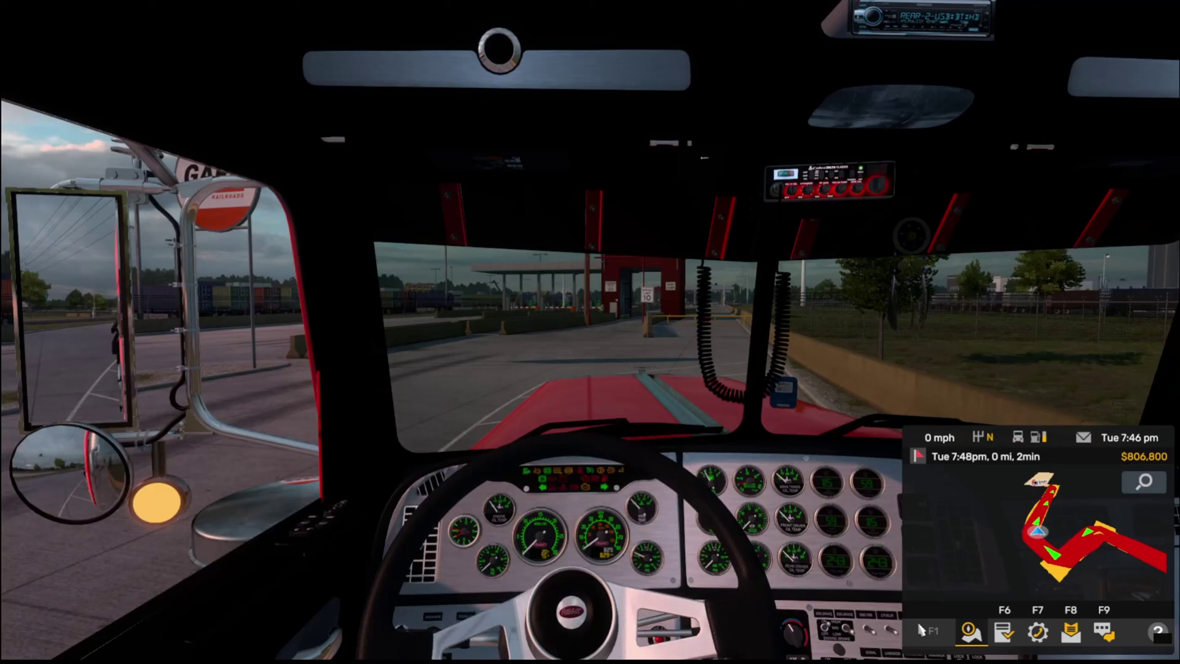
Start the truck's engine, pull away in first gear and steer across the yard toward the red gatehouse, shifting up
key(e)
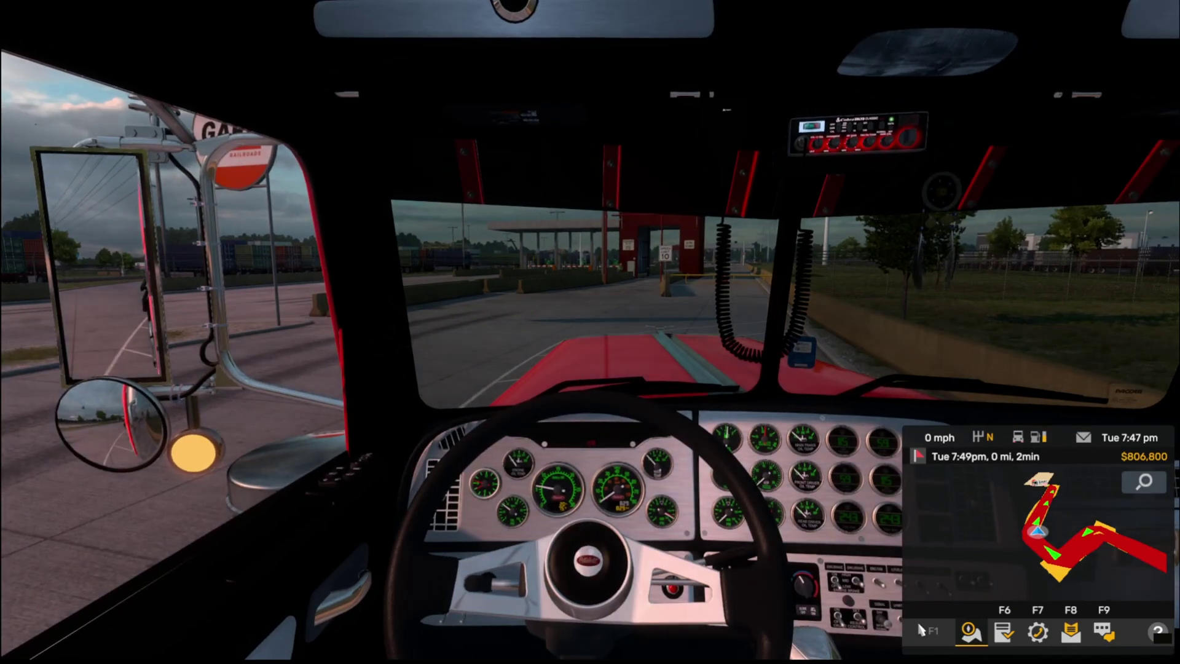
key(d)
key(w)
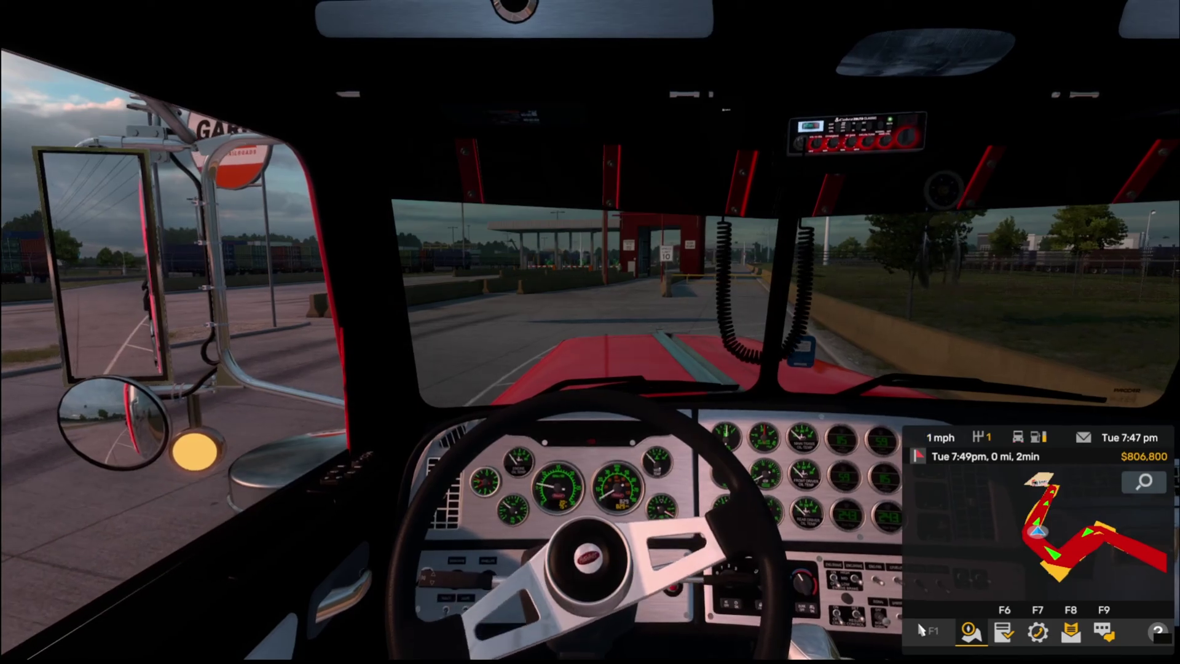
key(a)
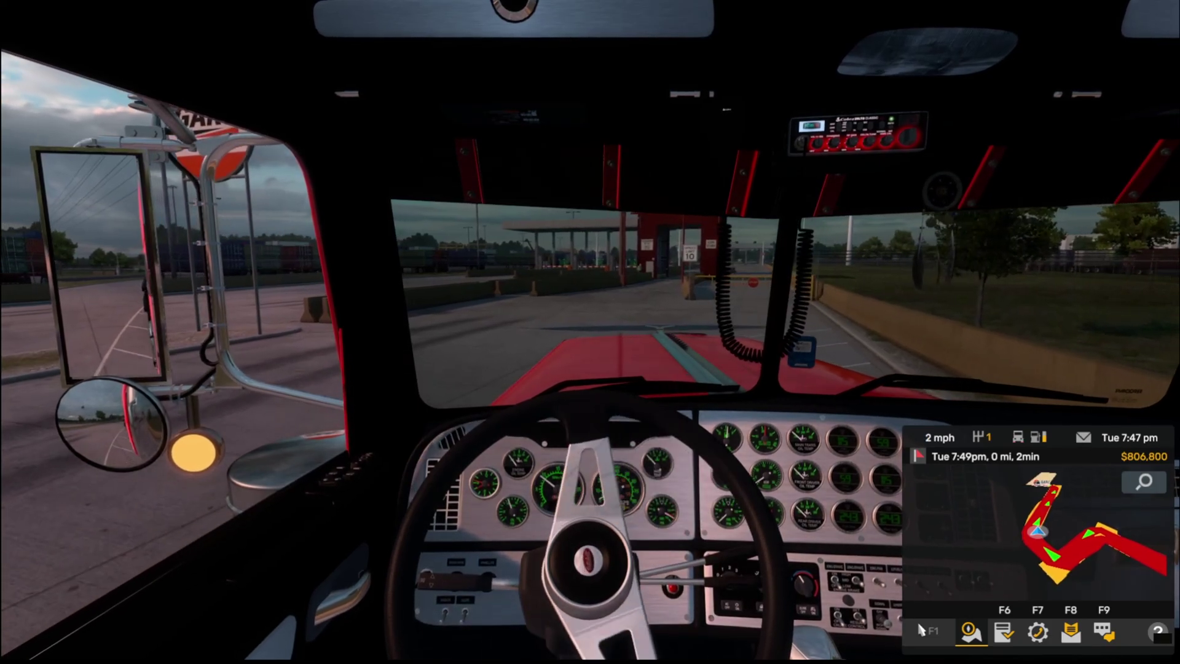
key(a)
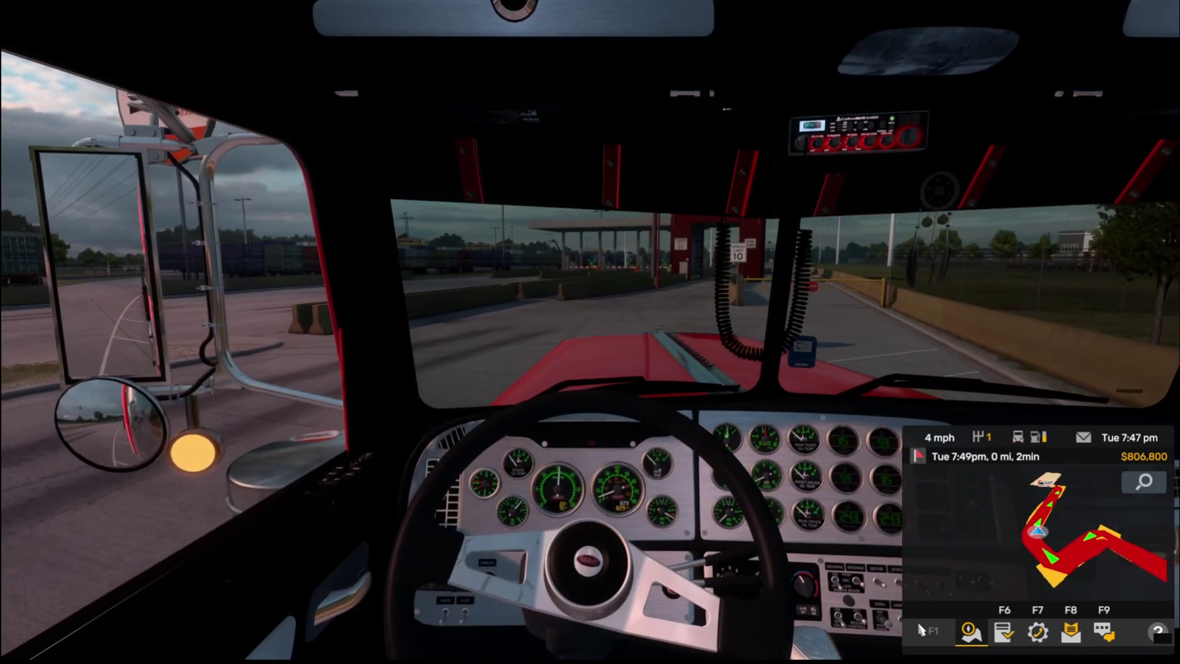
key(shift)
key(shift)
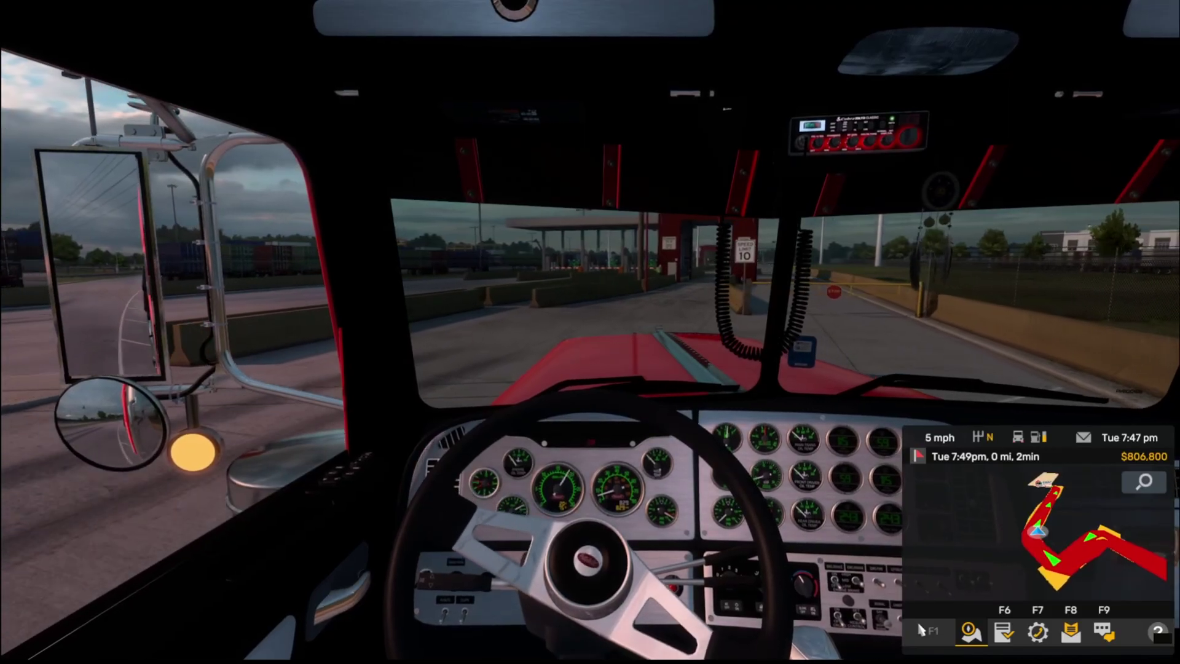